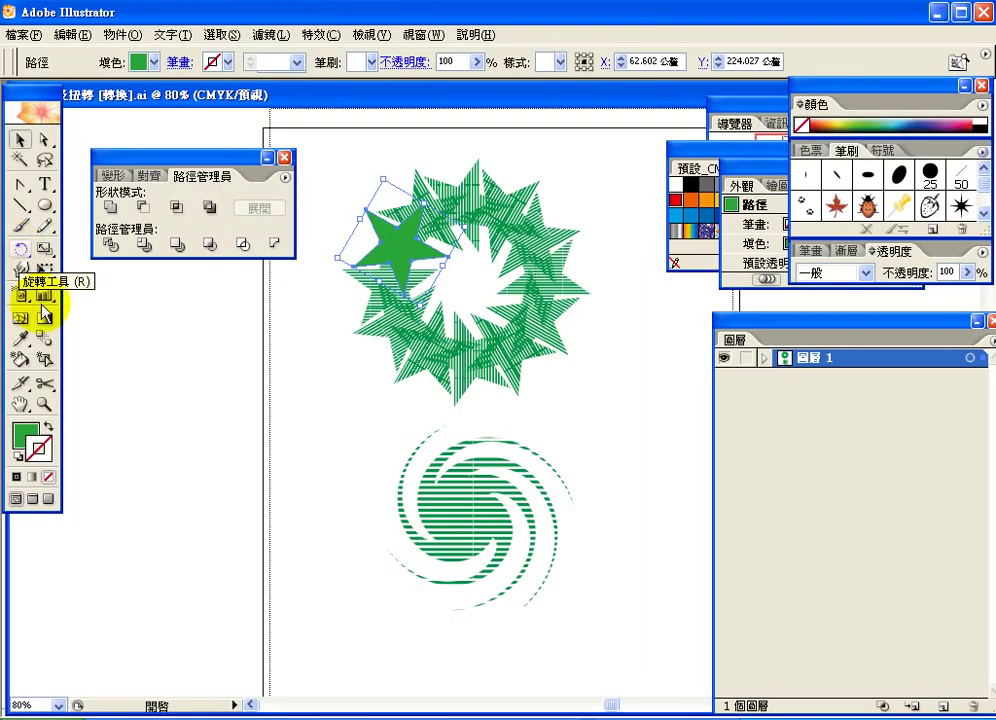
Step: Fill the solid green star with orange (C=0 M=50 Y=100 K=0) and move it to the blank area beside the artboard
click(153, 63)
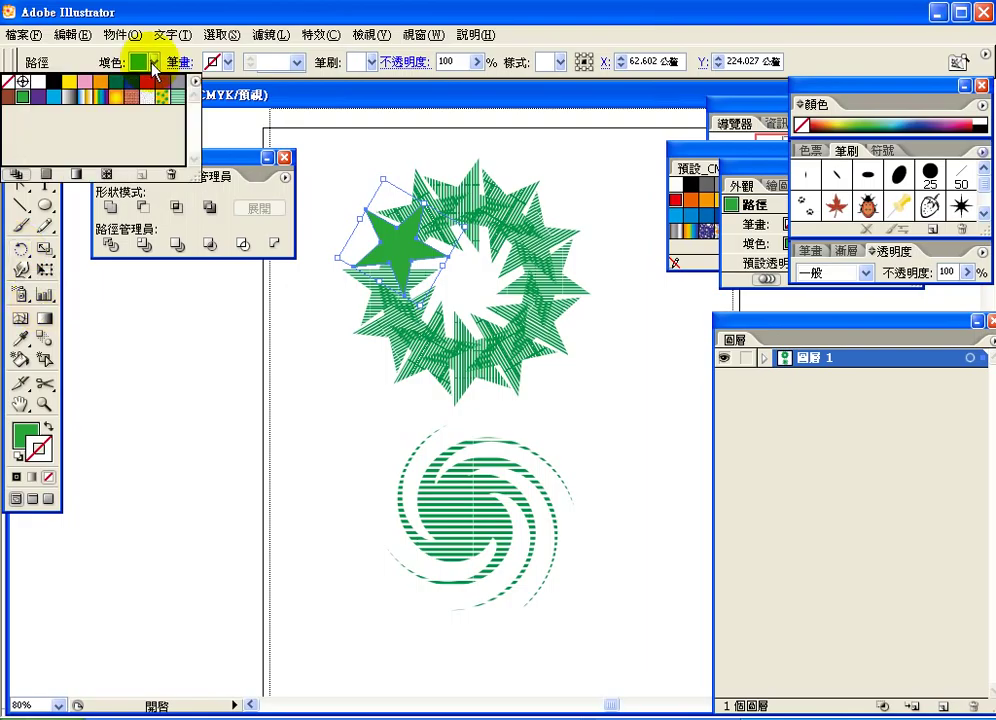
click(102, 81)
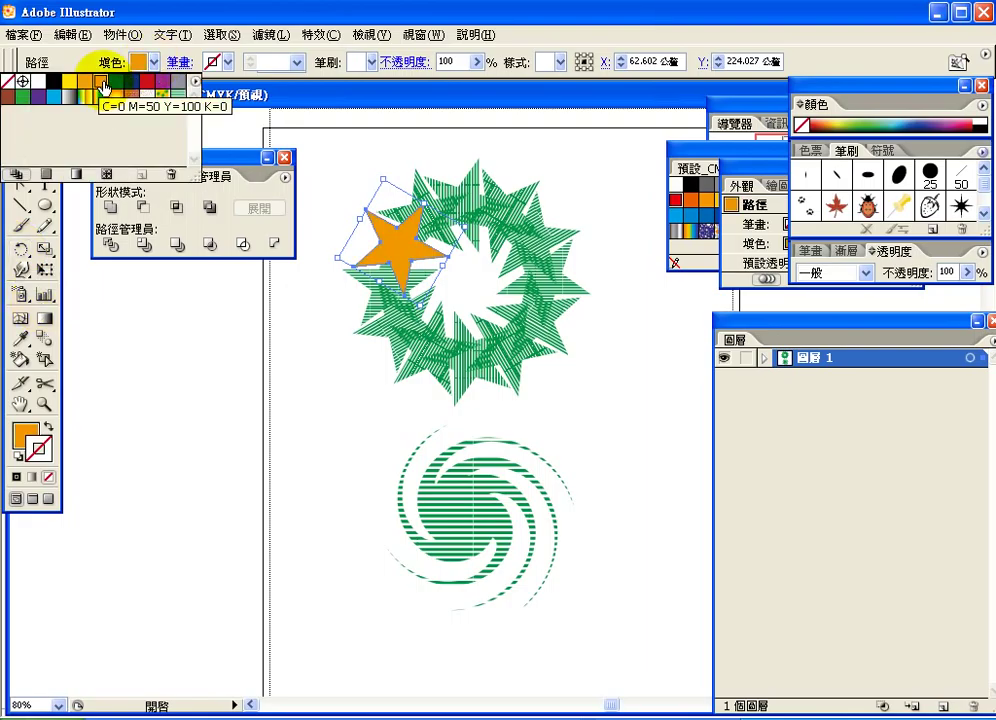
key(Escape)
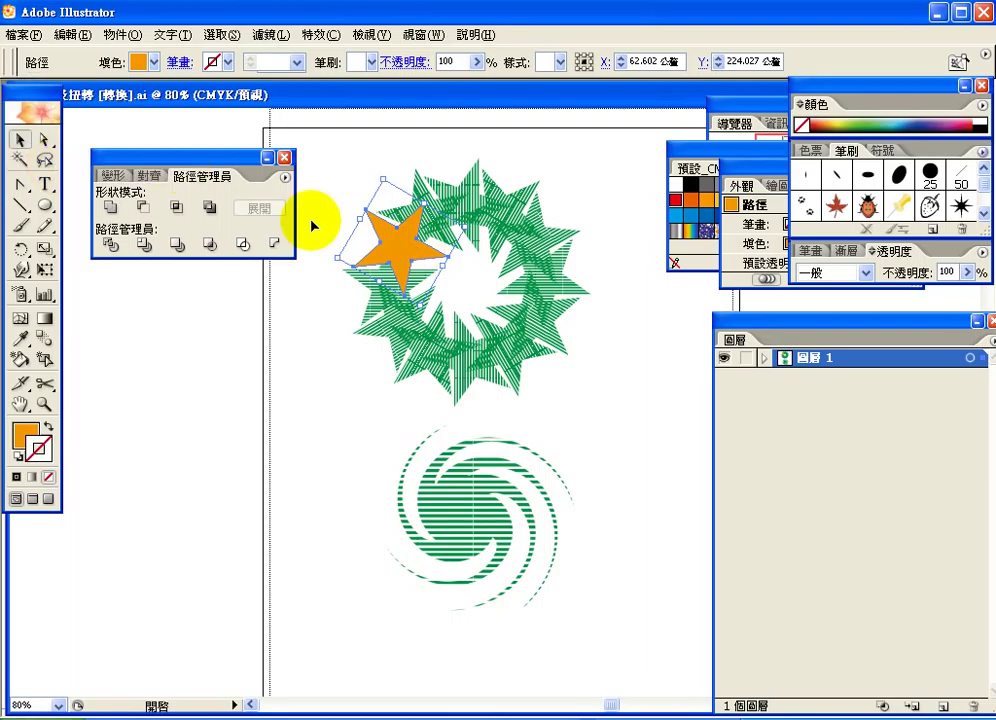
drag(407, 251, 186, 390)
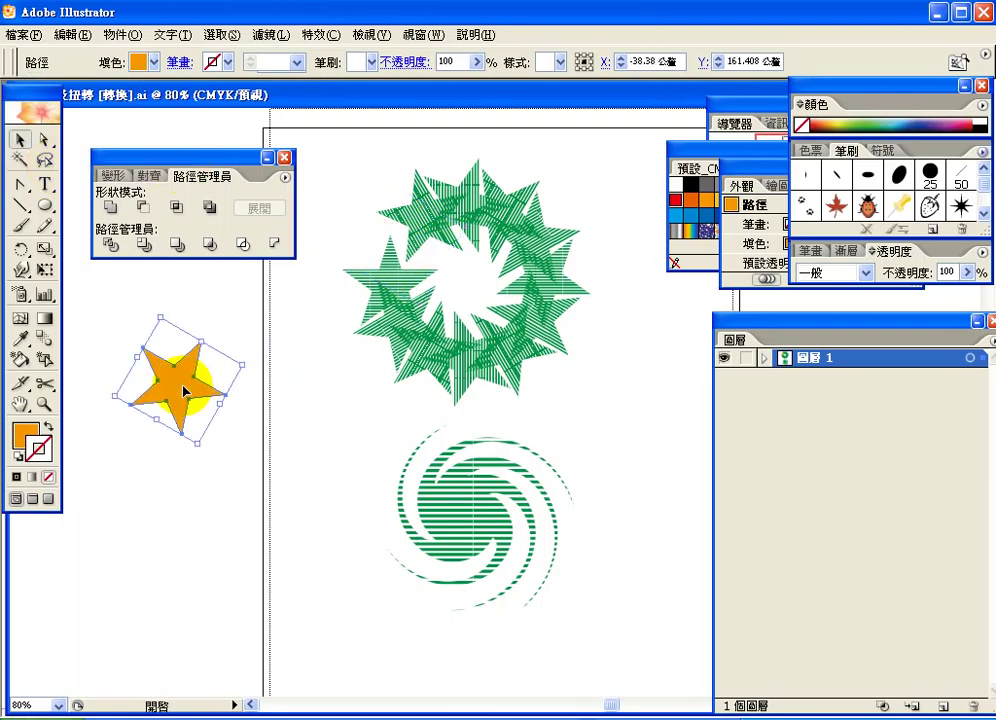
Step: Try rotating the orange star freehand about its own centre, undoing each rotation
click(21, 251)
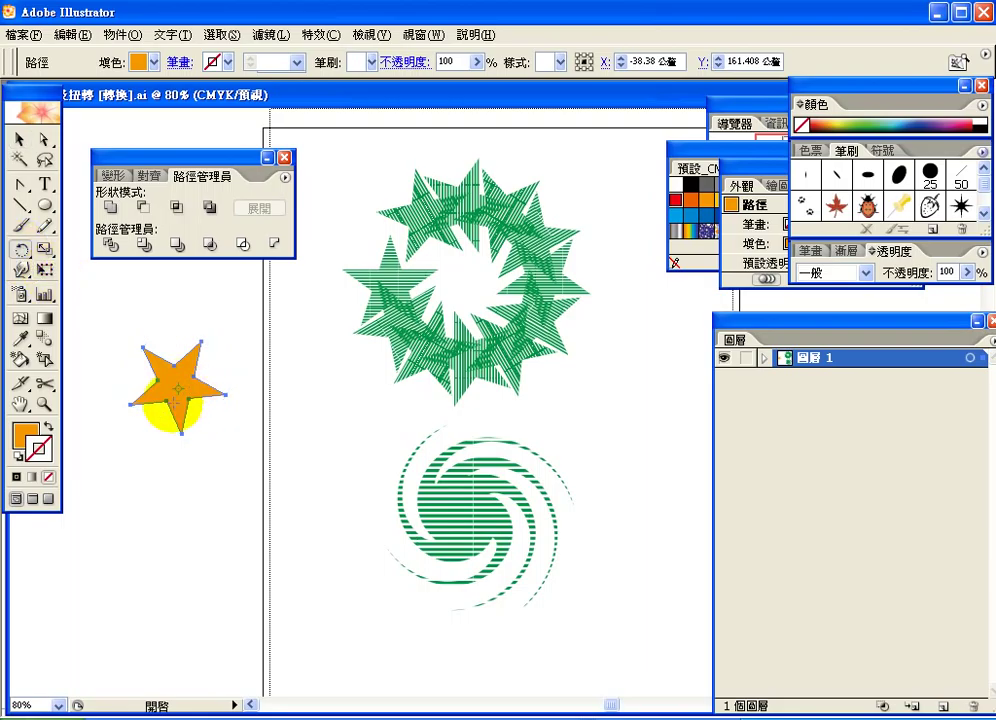
drag(176, 401, 175, 400)
drag(175, 410, 205, 418)
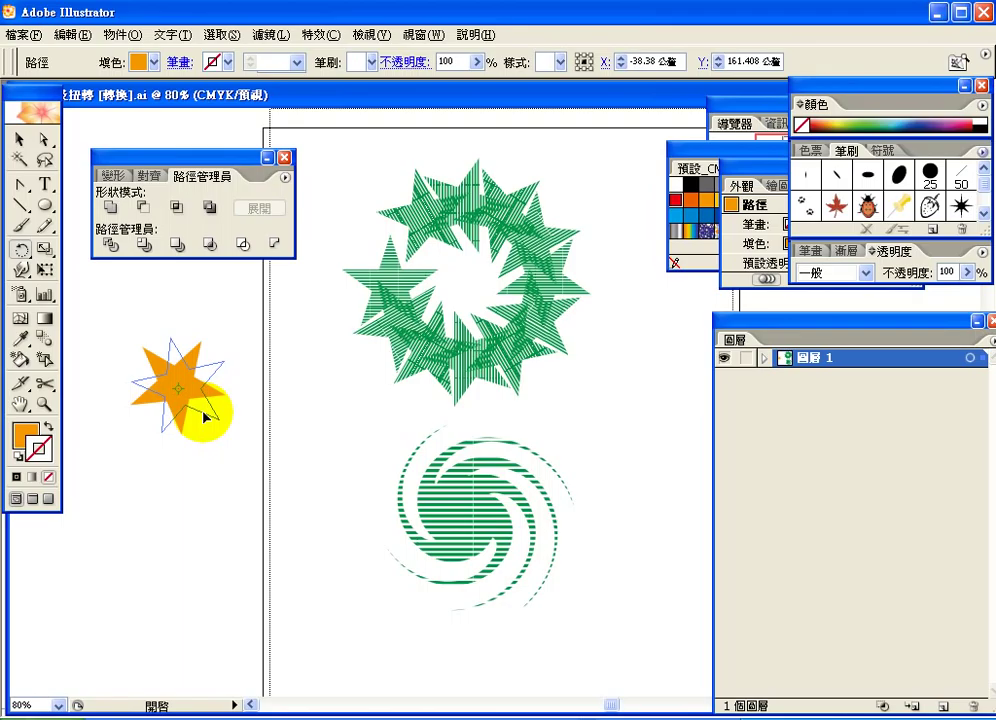
drag(205, 418, 160, 418)
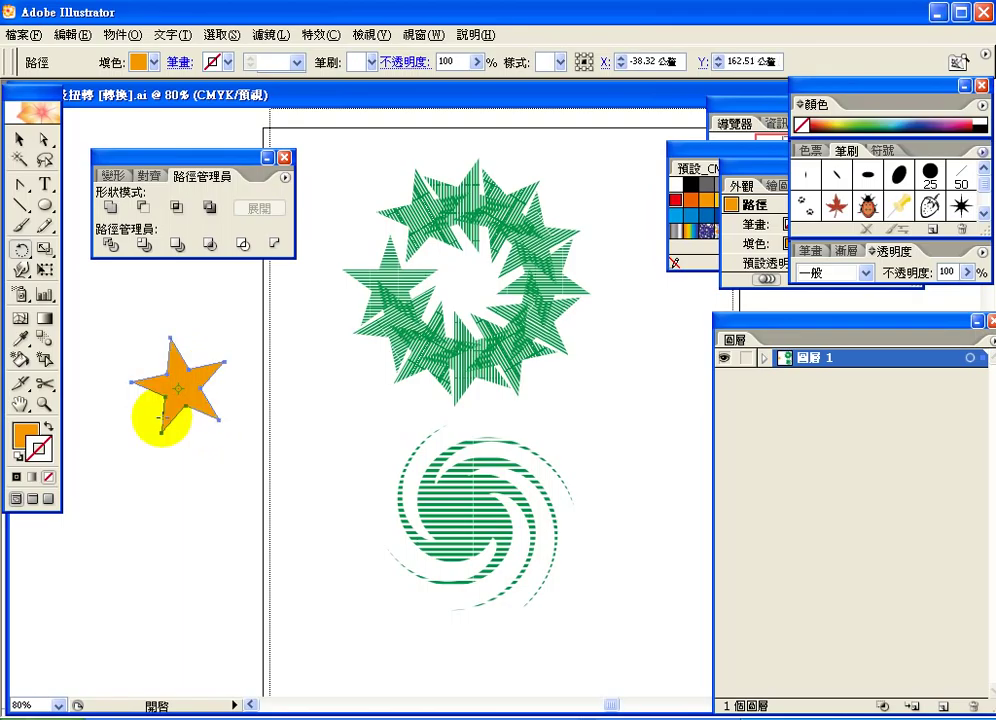
click(72, 34)
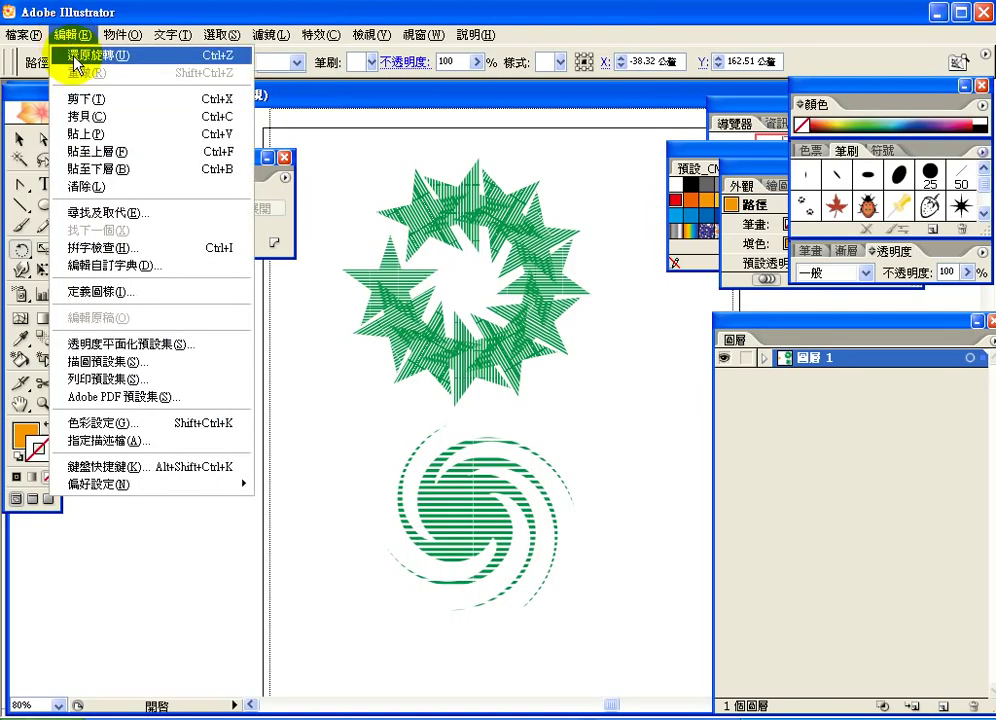
click(67, 62)
drag(182, 392, 186, 432)
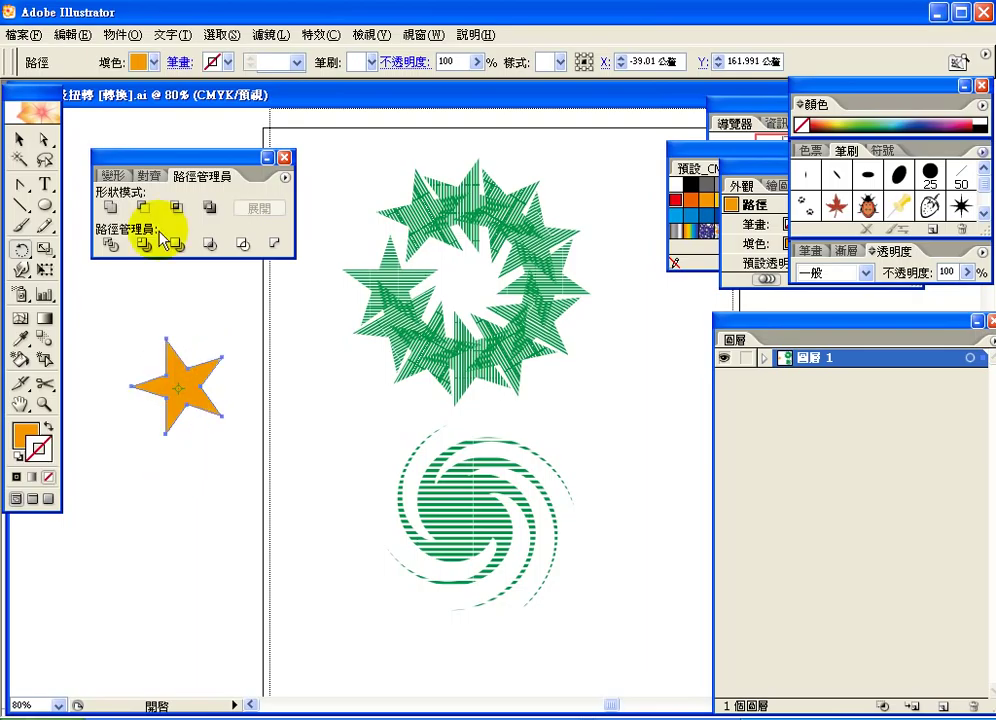
click(74, 36)
click(78, 60)
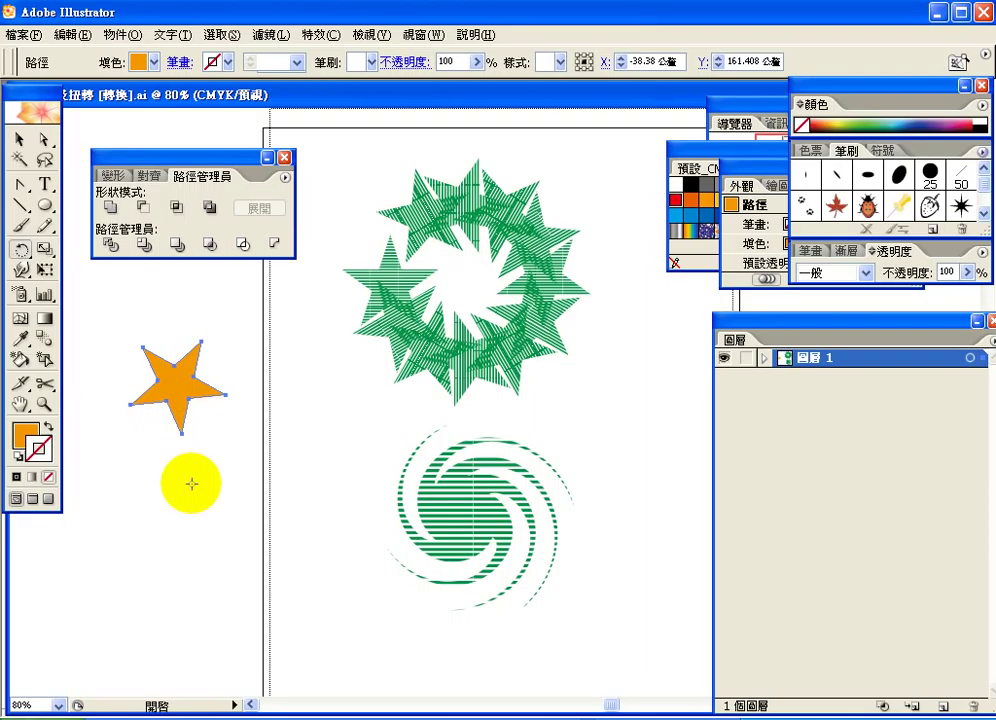
Step: Place the rotation centre below the orange star and rotate the star slightly around it
click(194, 498)
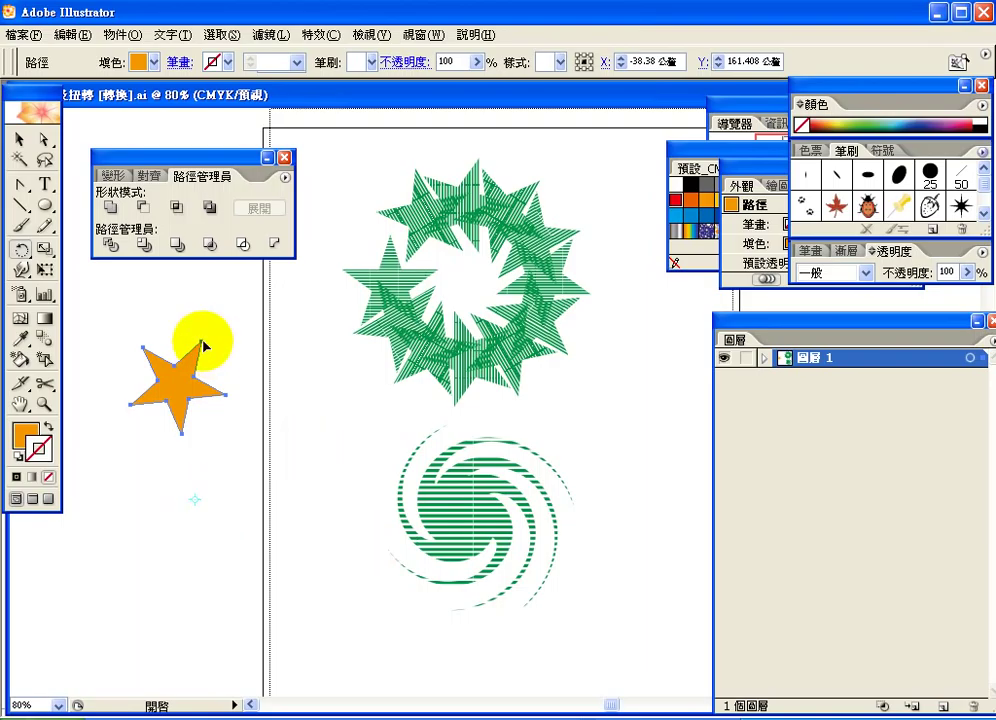
drag(203, 346, 200, 389)
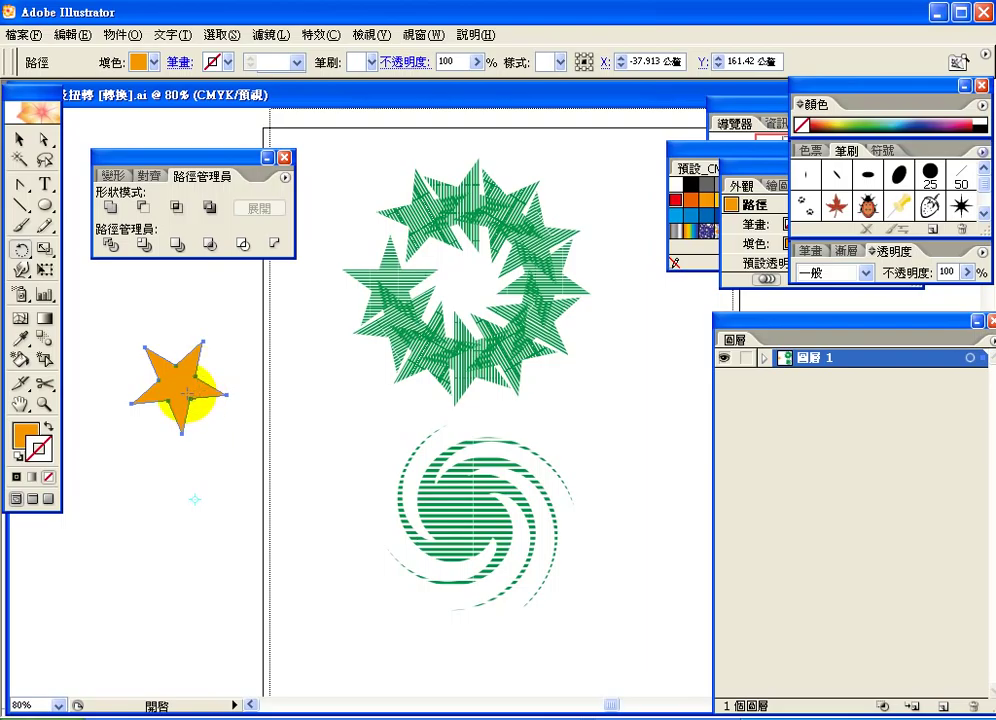
alt+click(188, 392)
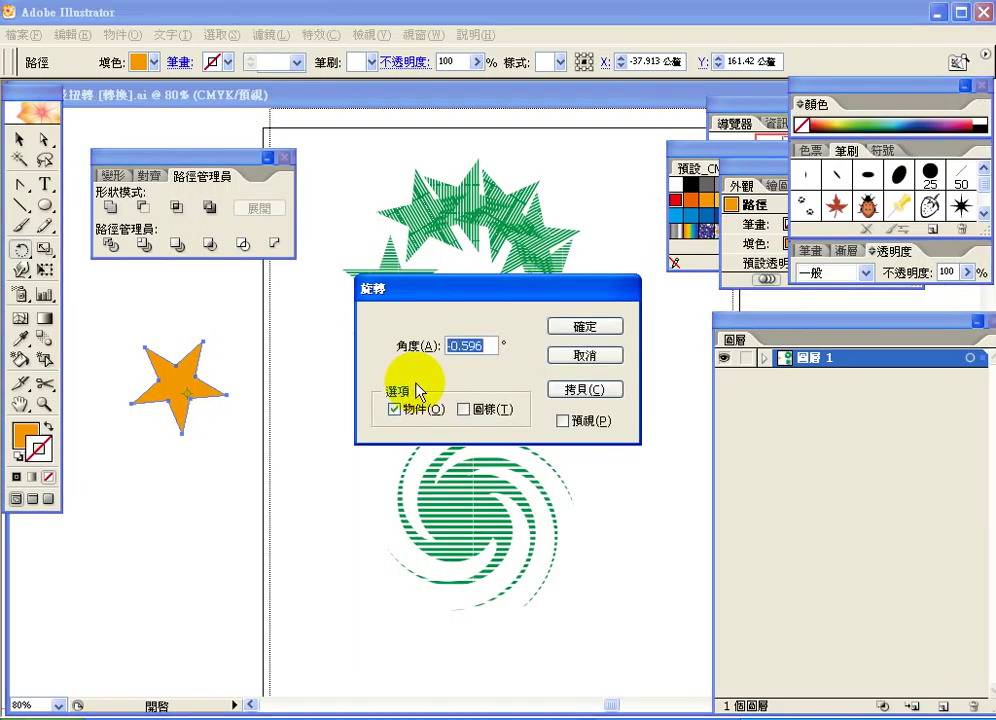
click(484, 343)
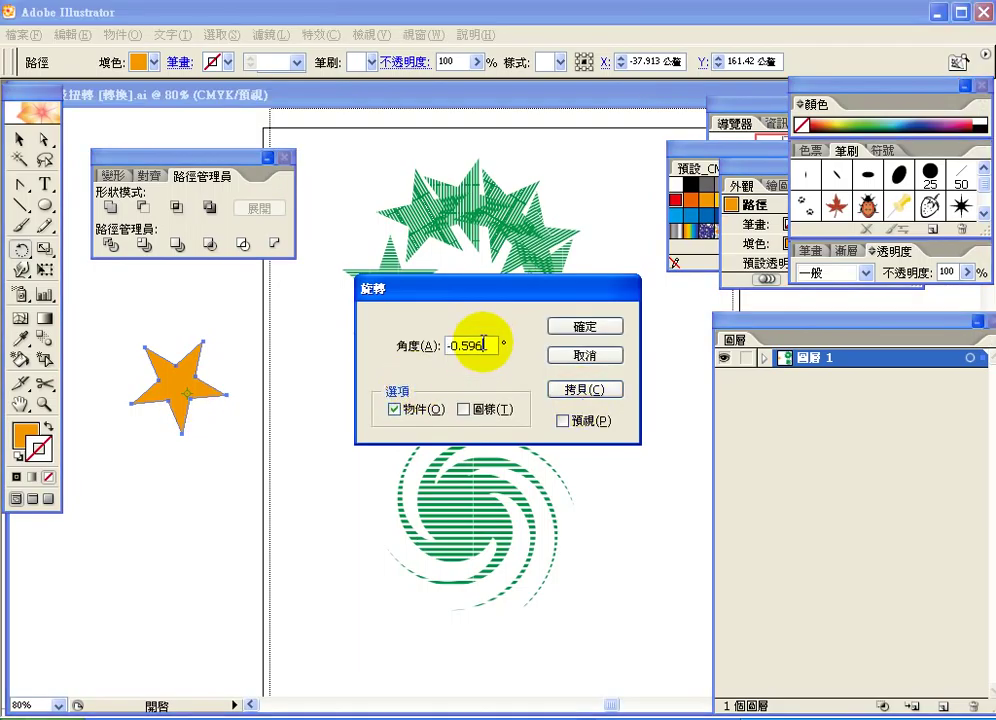
drag(484, 343, 428, 342)
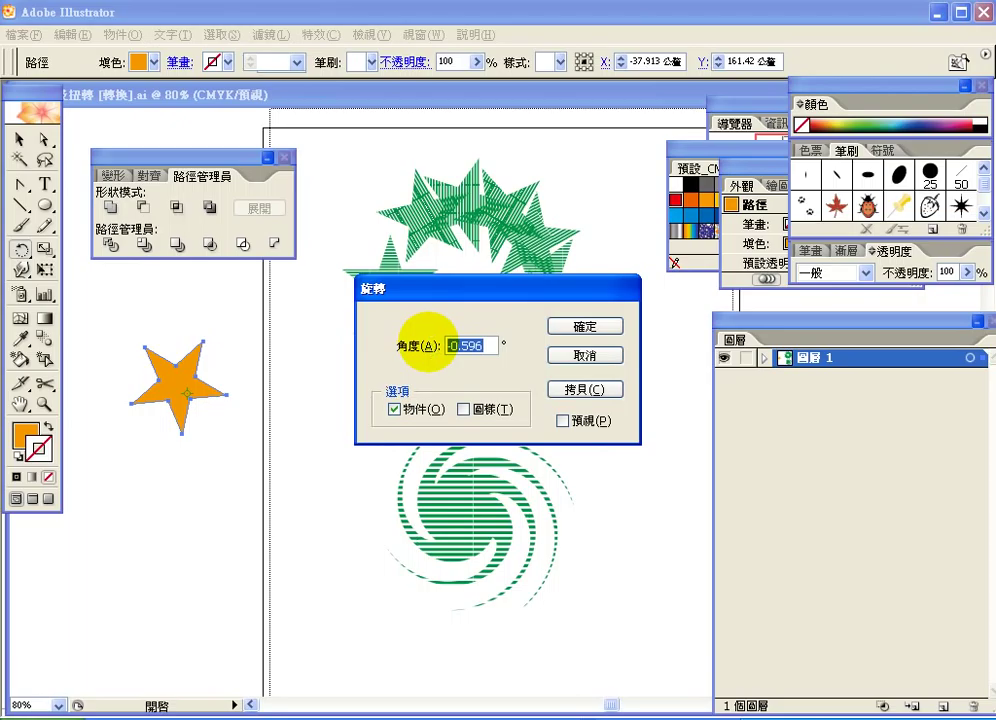
text(30)
click(563, 421)
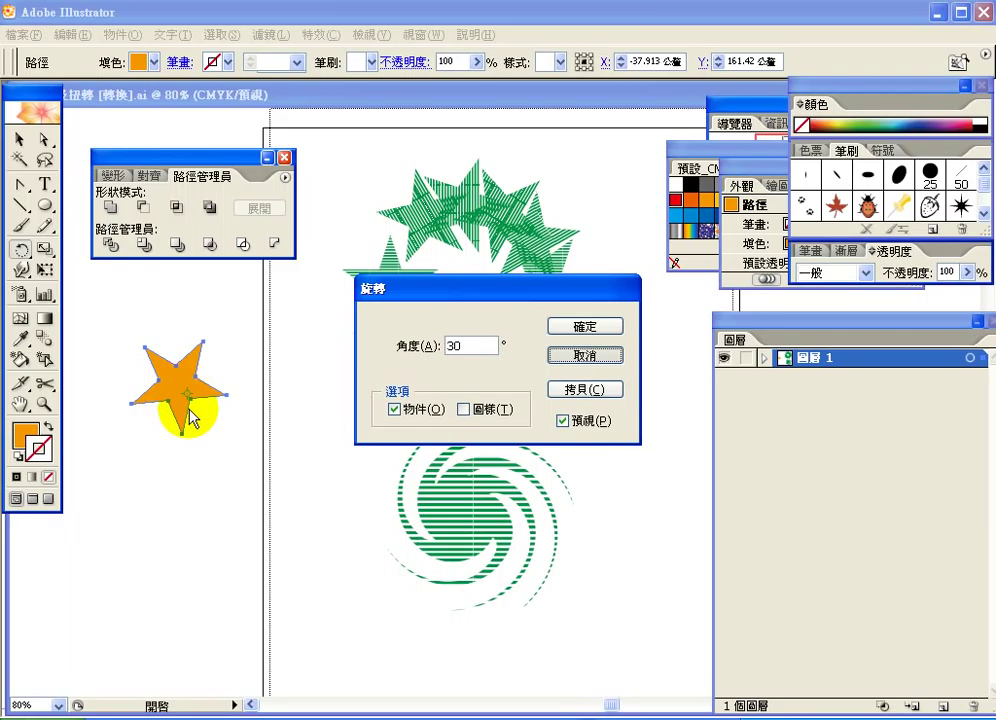
key(Return)
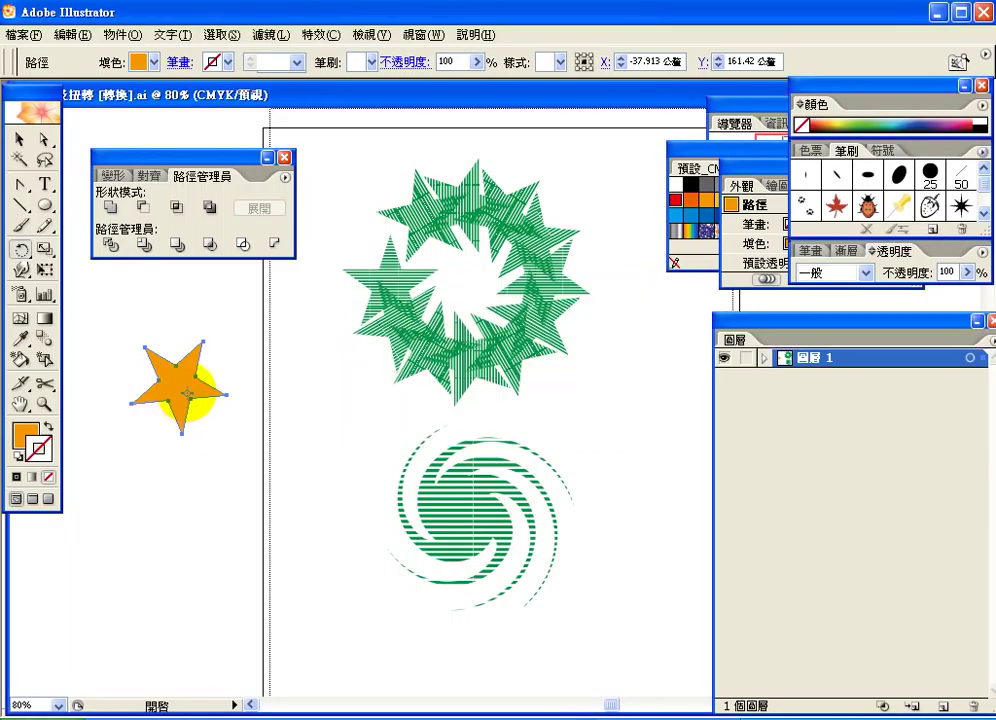
click(177, 502)
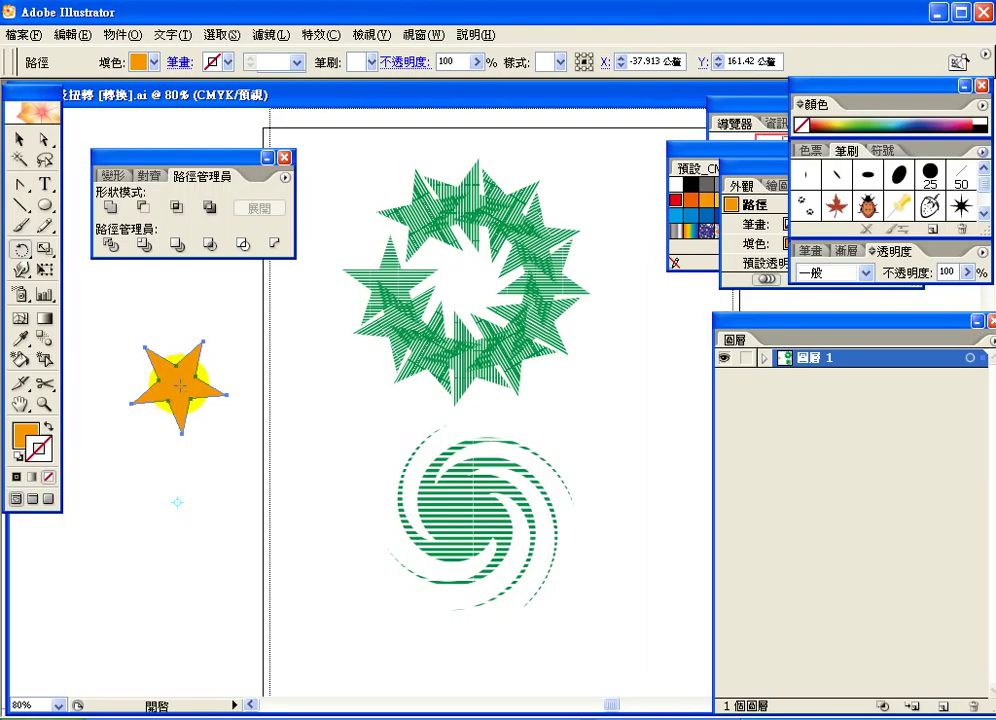
alt+click(179, 392)
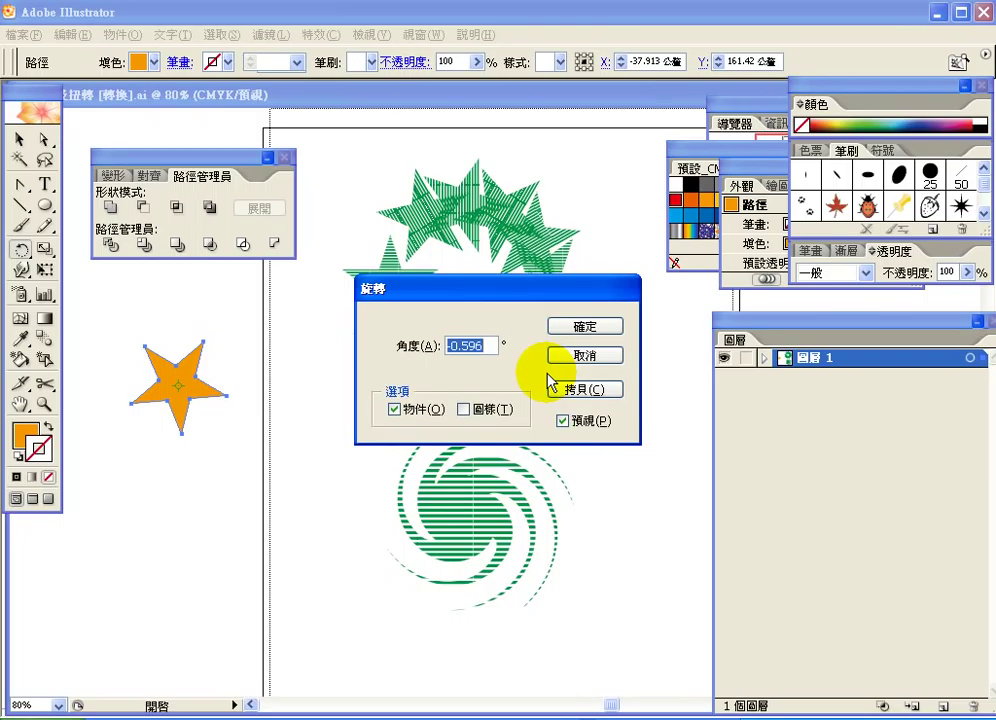
click(580, 355)
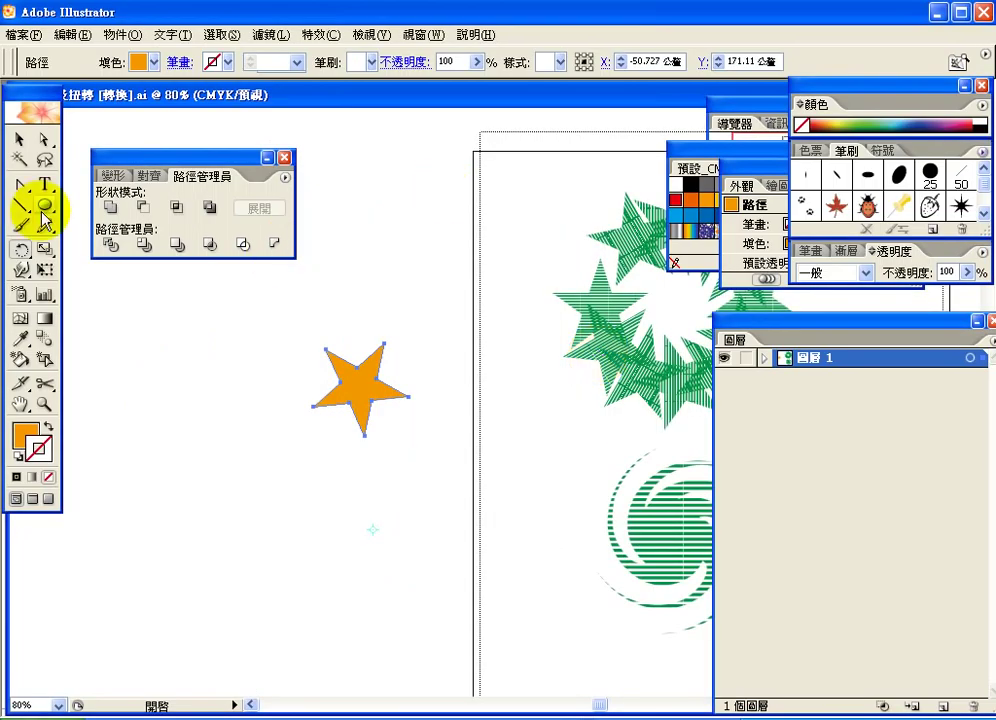
Step: Undo the deletion of the two orange stars and delete only the tilted one
click(78, 36)
click(86, 58)
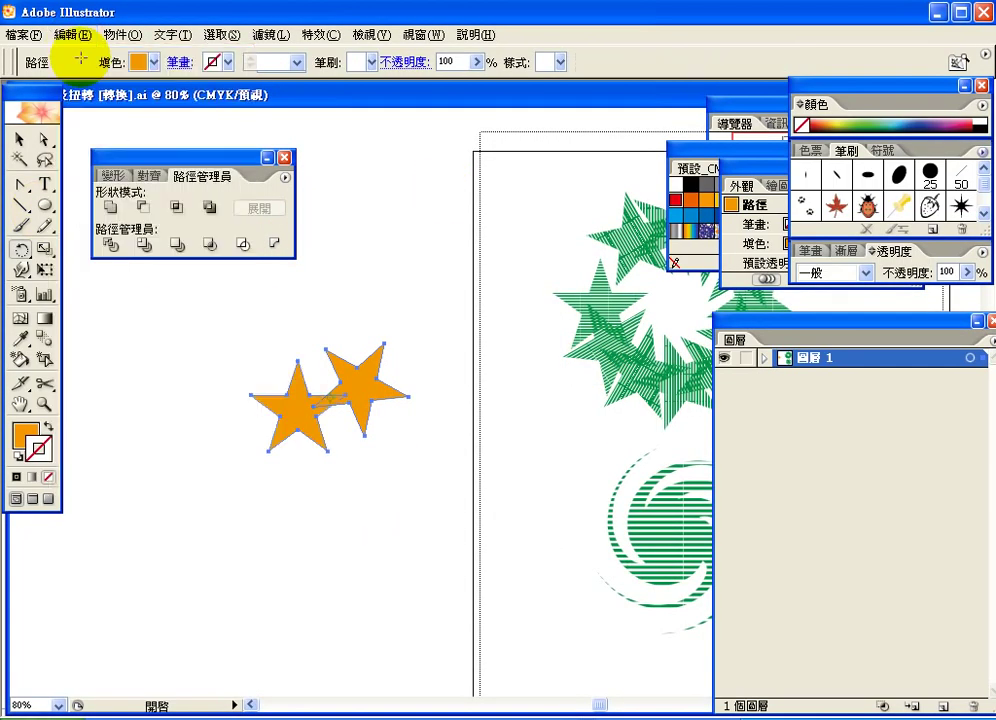
key(Delete)
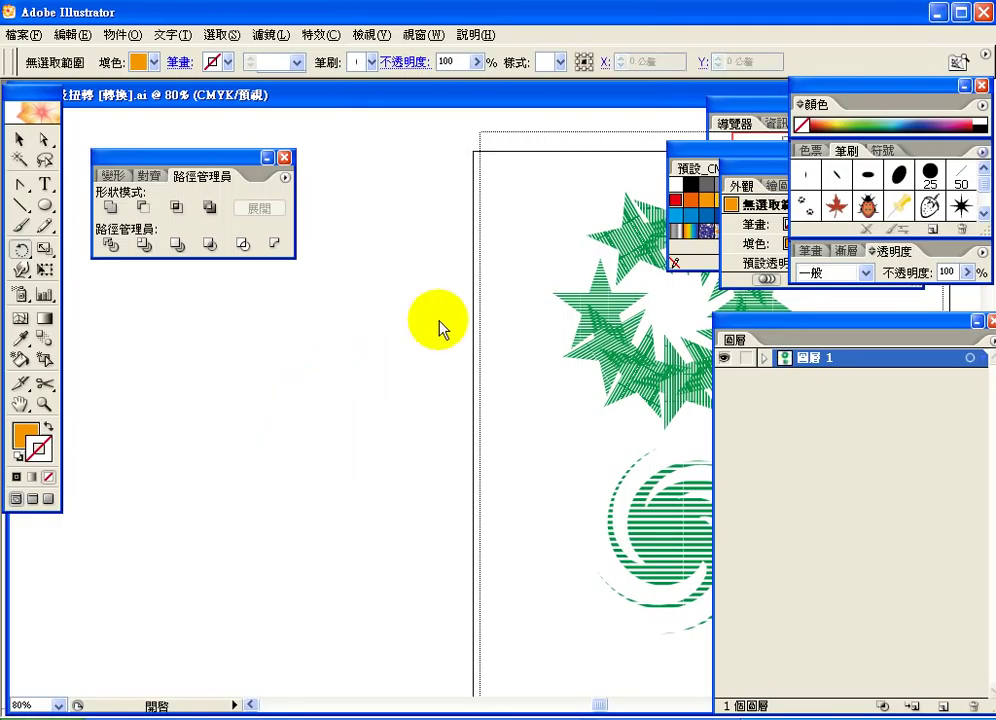
click(78, 36)
click(86, 58)
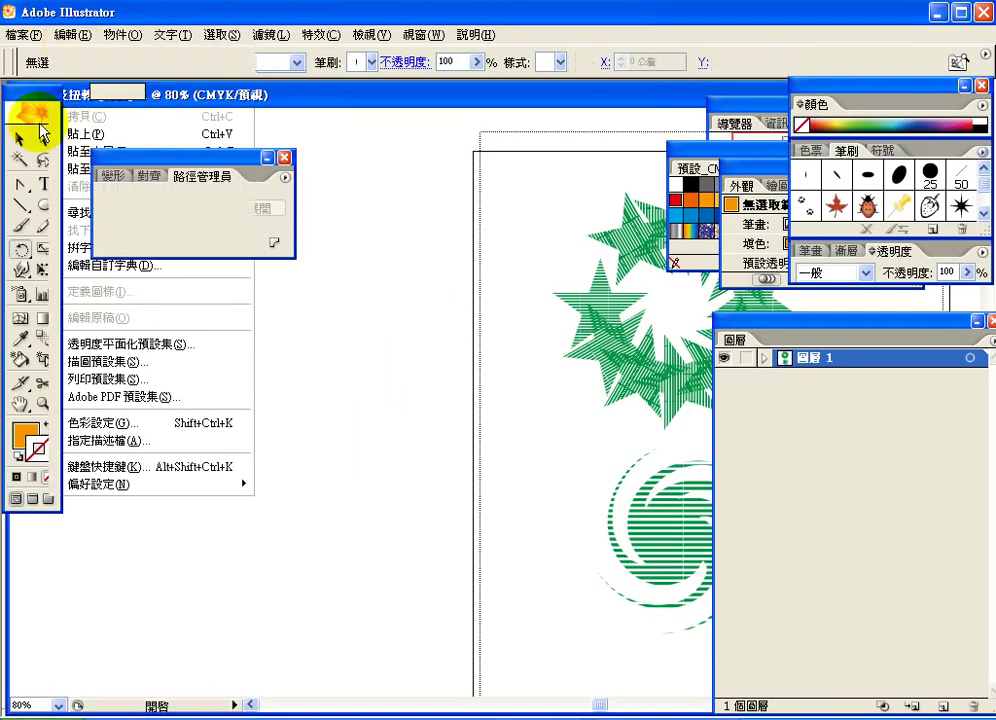
click(356, 592)
click(378, 402)
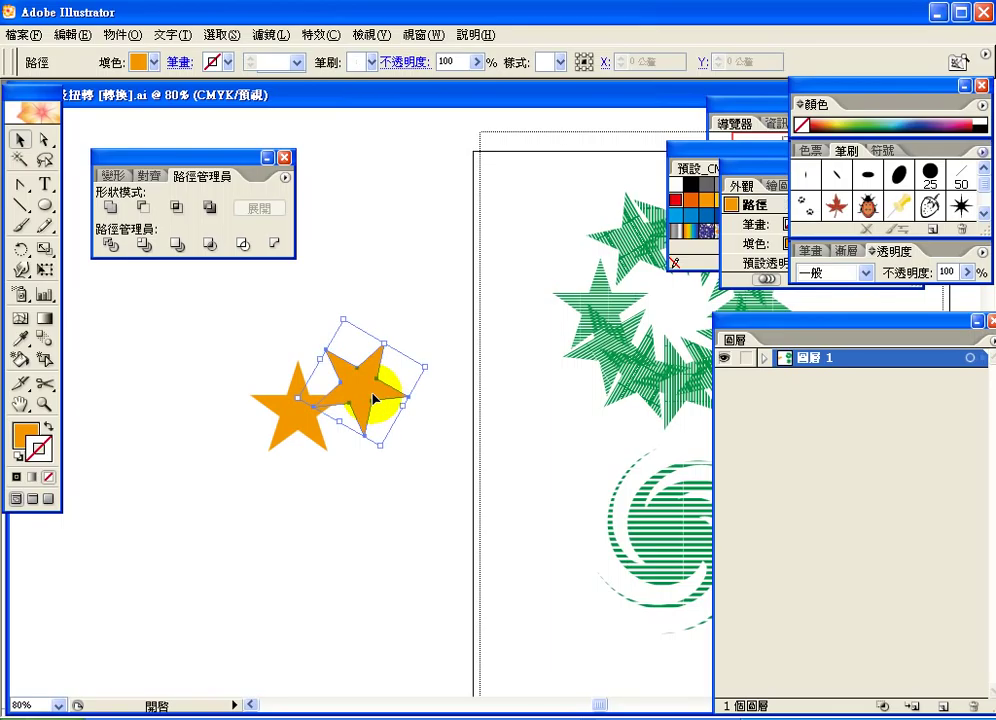
key(Delete)
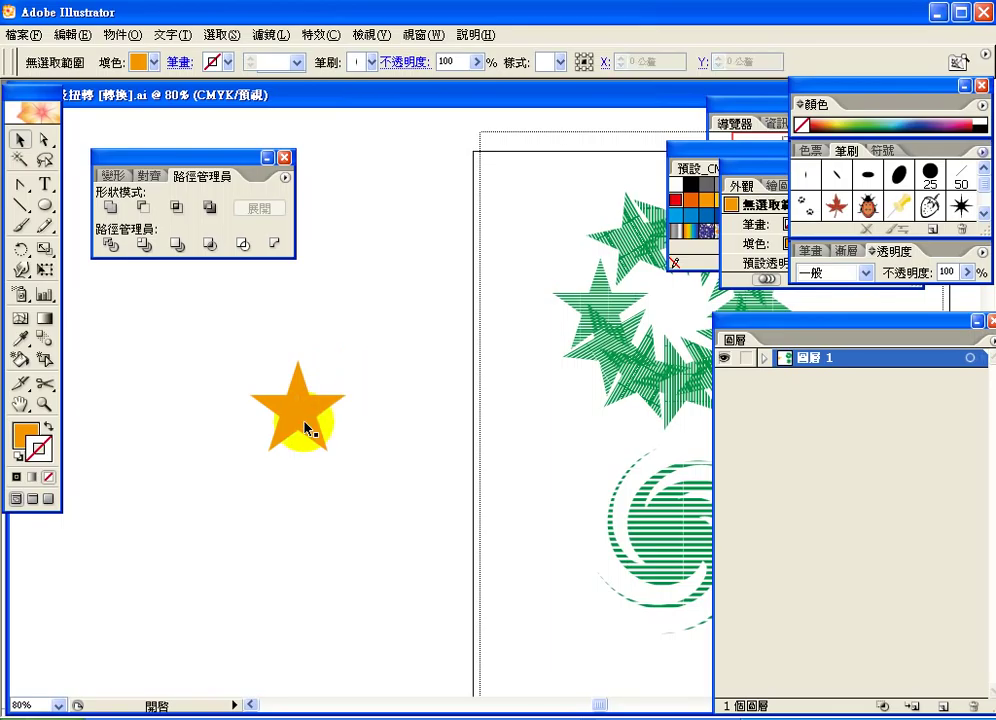
Step: Make a copy of the upright orange star rotated 30° about a centre point placed below it, checking the preview
click(311, 418)
click(20, 248)
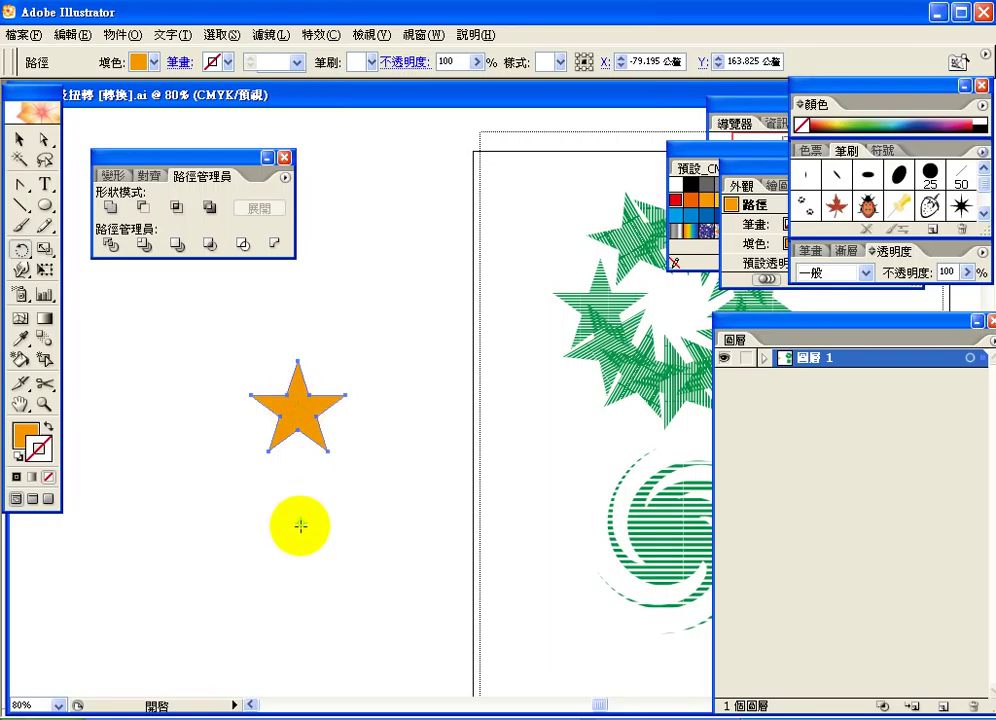
click(299, 543)
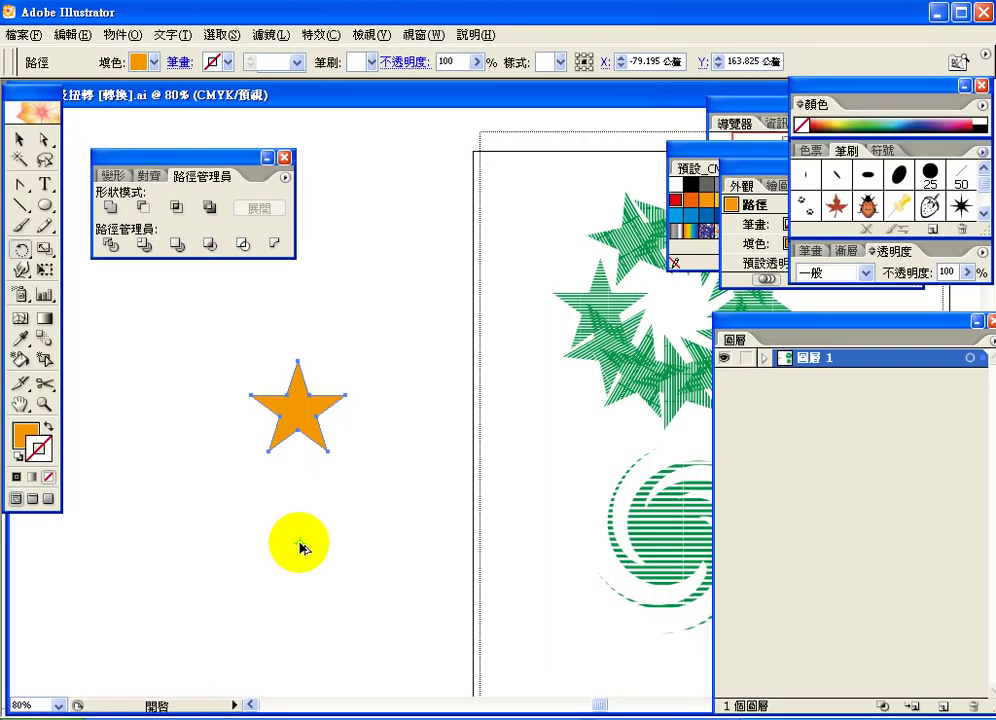
alt+click(299, 543)
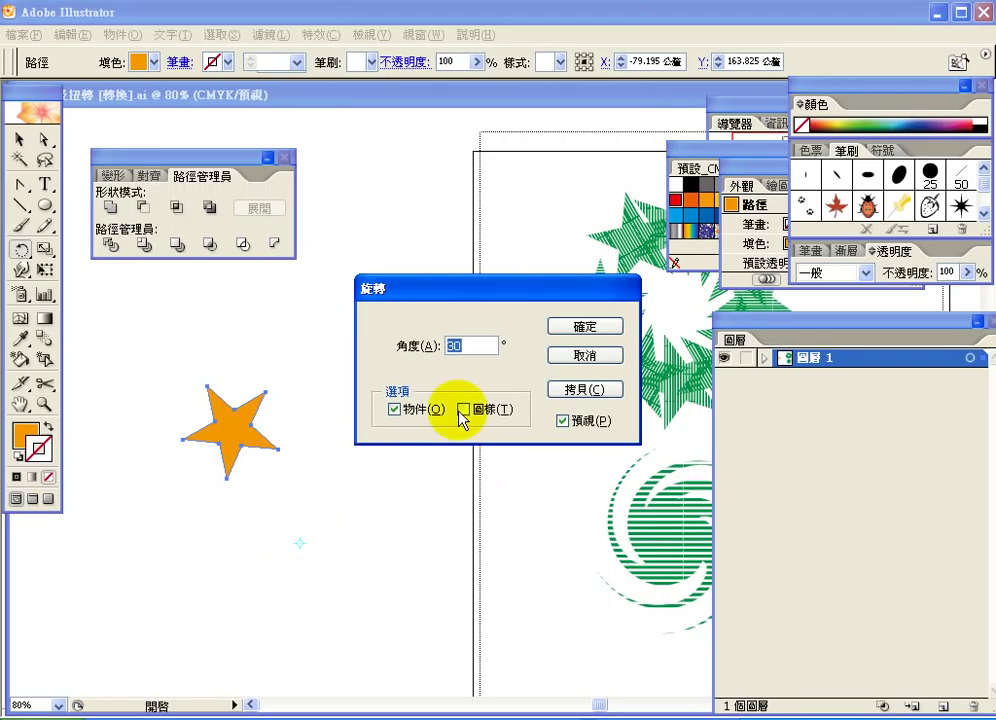
drag(474, 296, 540, 217)
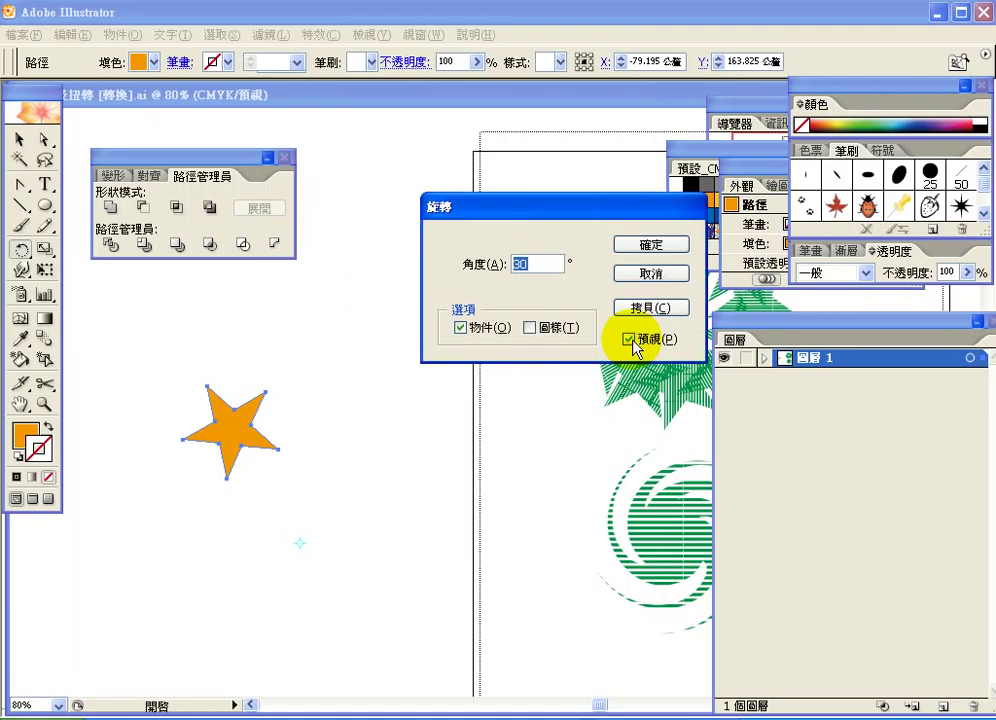
click(629, 340)
click(629, 340)
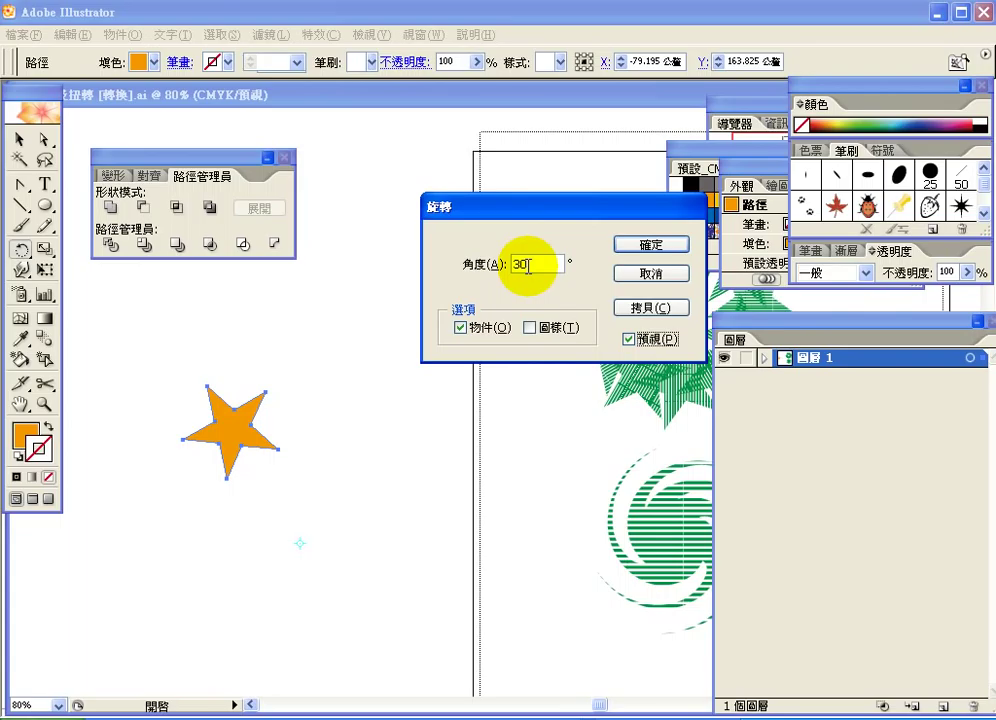
click(638, 308)
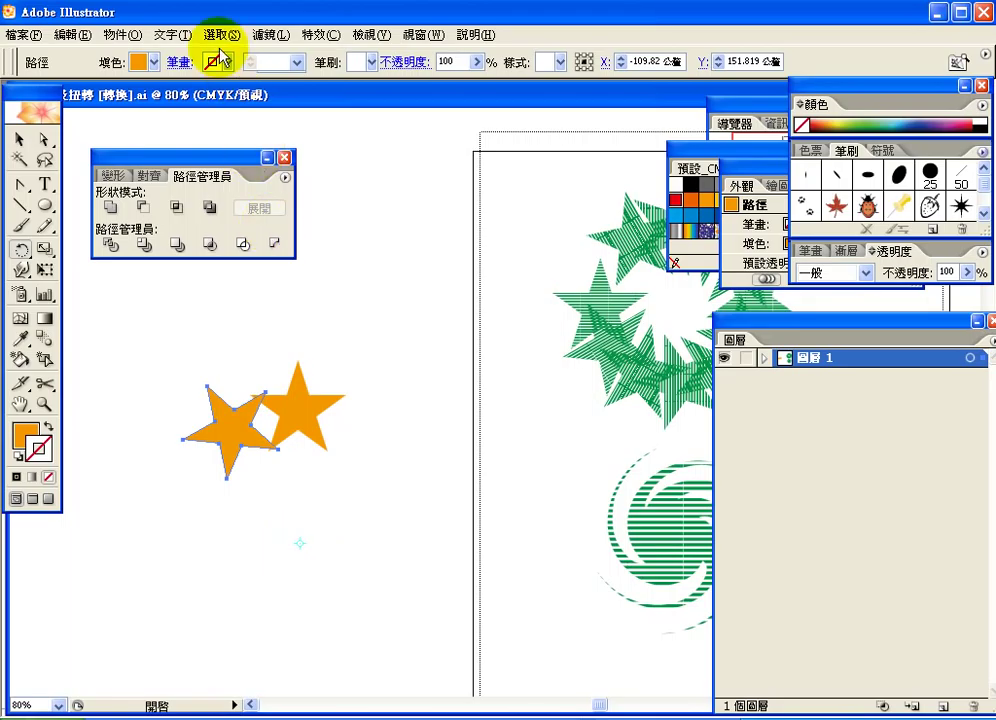
Step: Repeat the last rotated copy five times around the same centre to extend the arc of orange stars
click(133, 38)
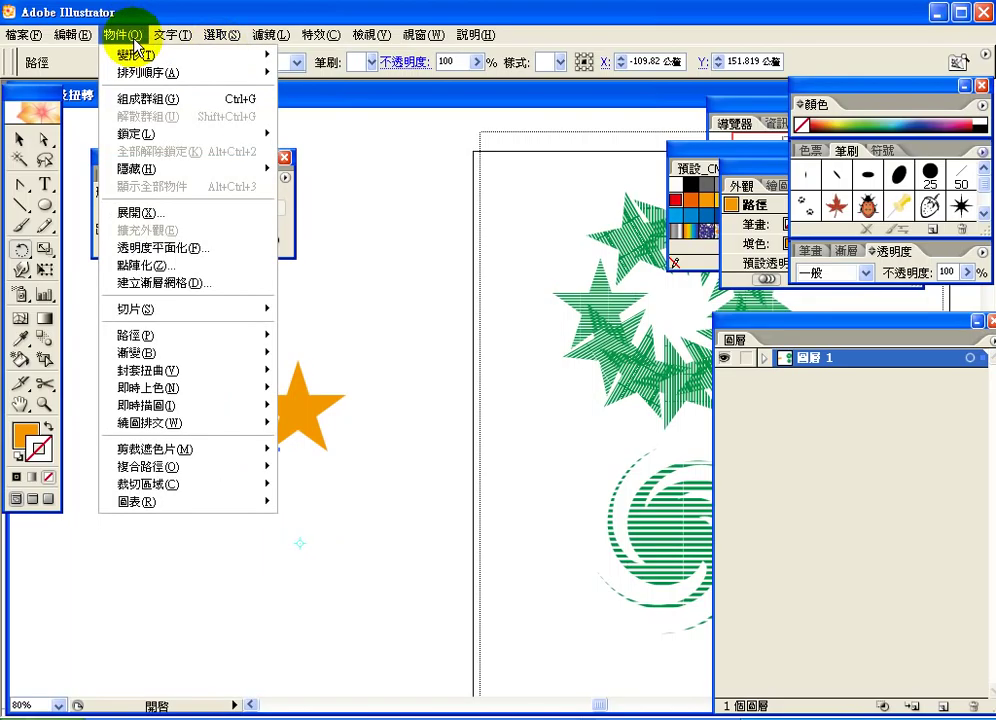
mouse_move(129, 56)
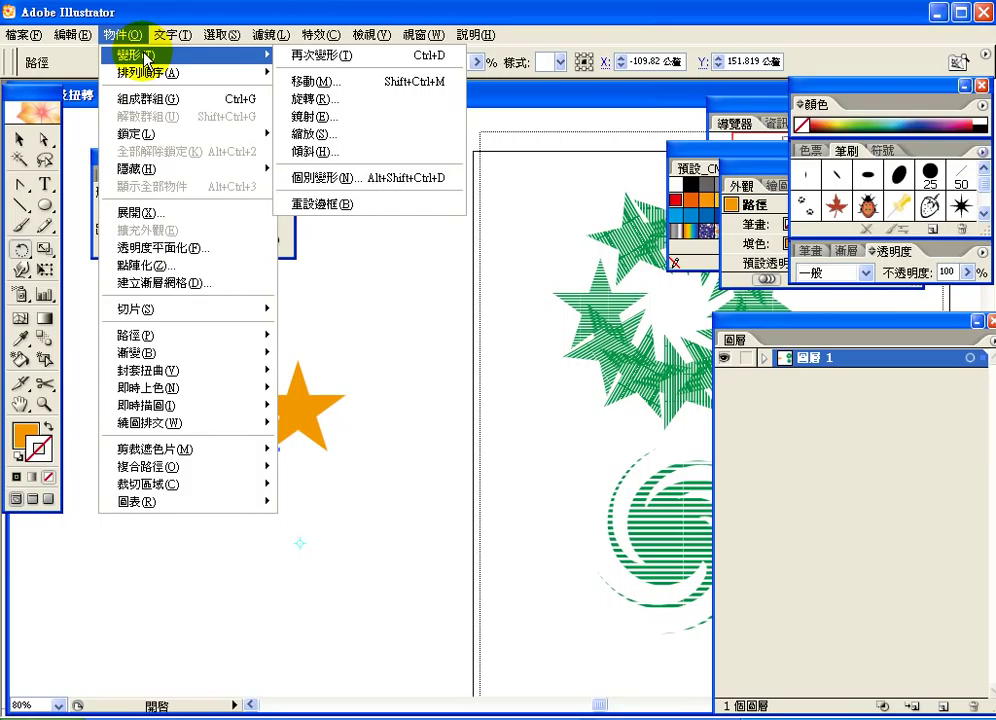
click(358, 66)
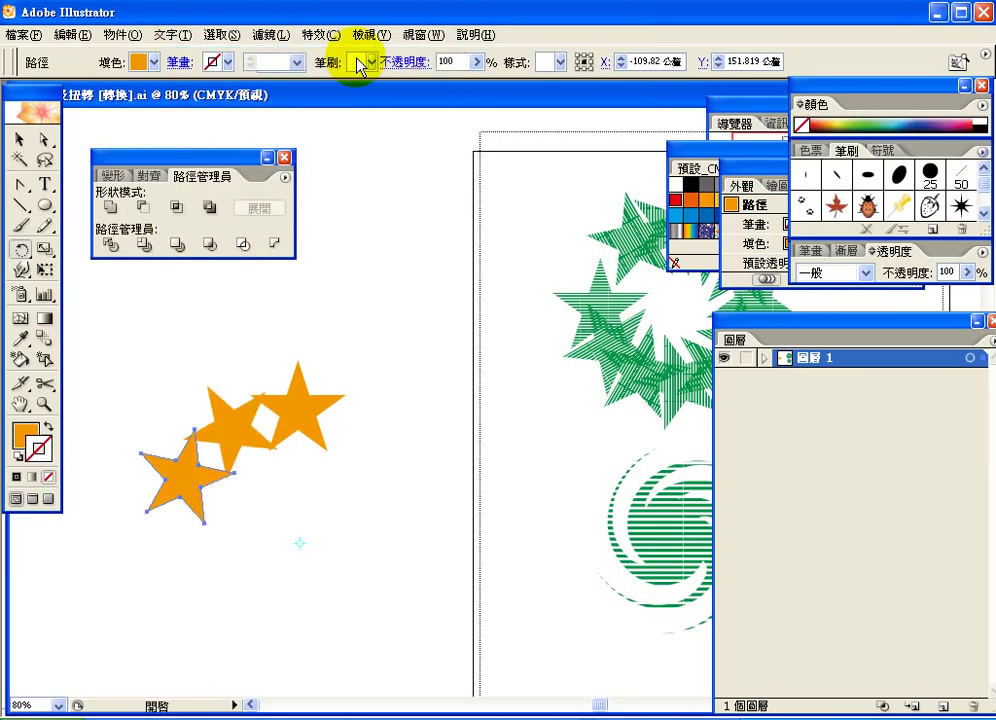
click(133, 38)
mouse_move(226, 54)
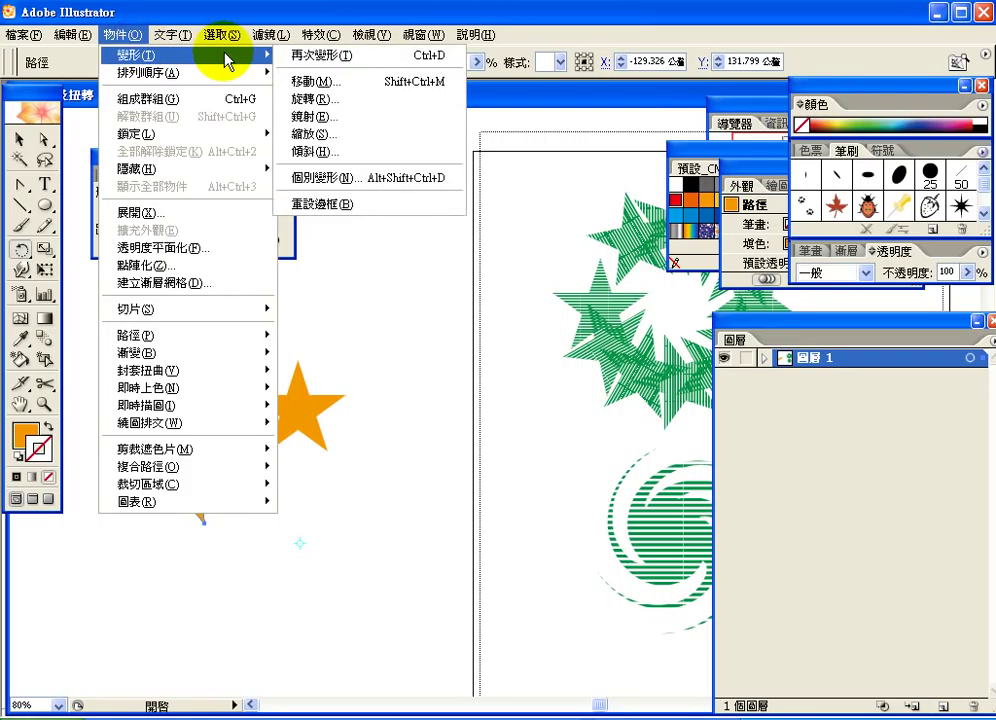
click(436, 66)
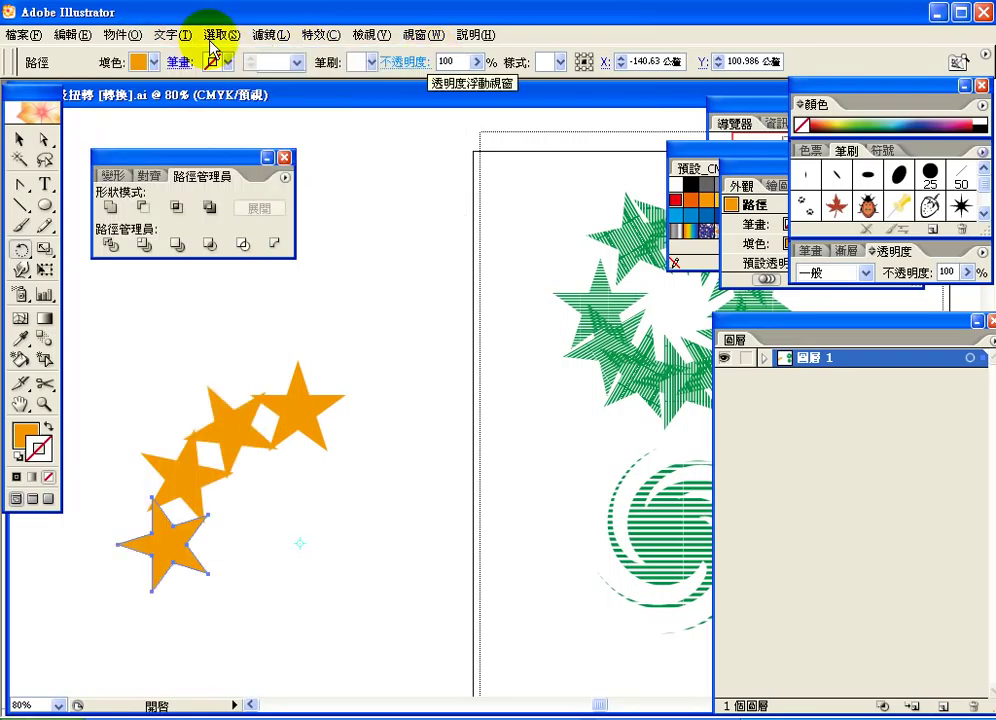
click(124, 38)
mouse_move(128, 55)
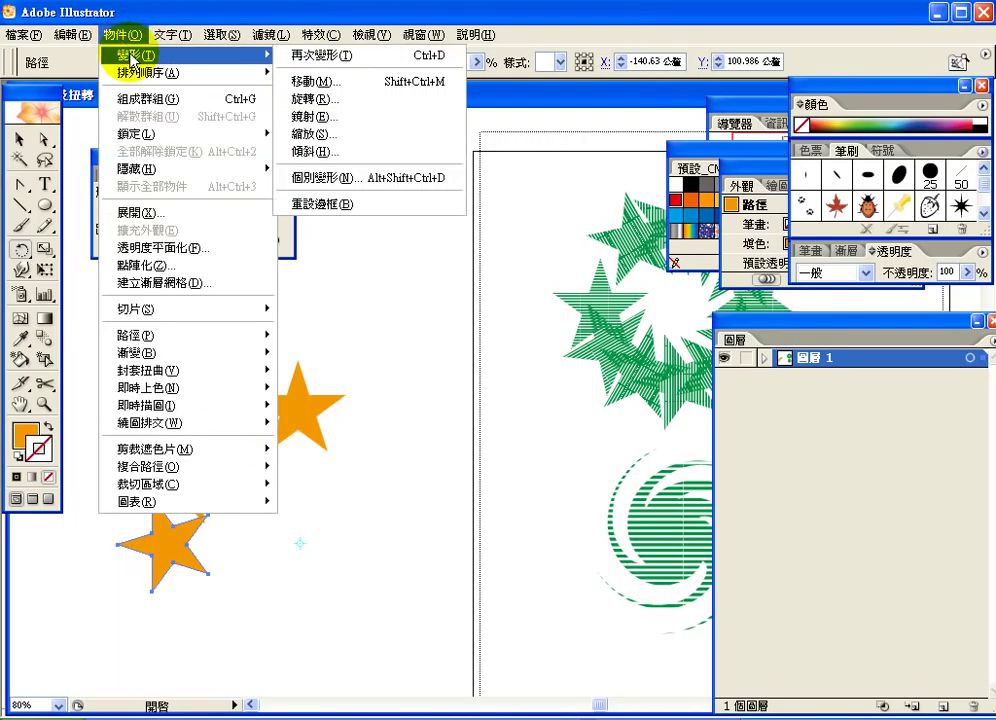
click(335, 58)
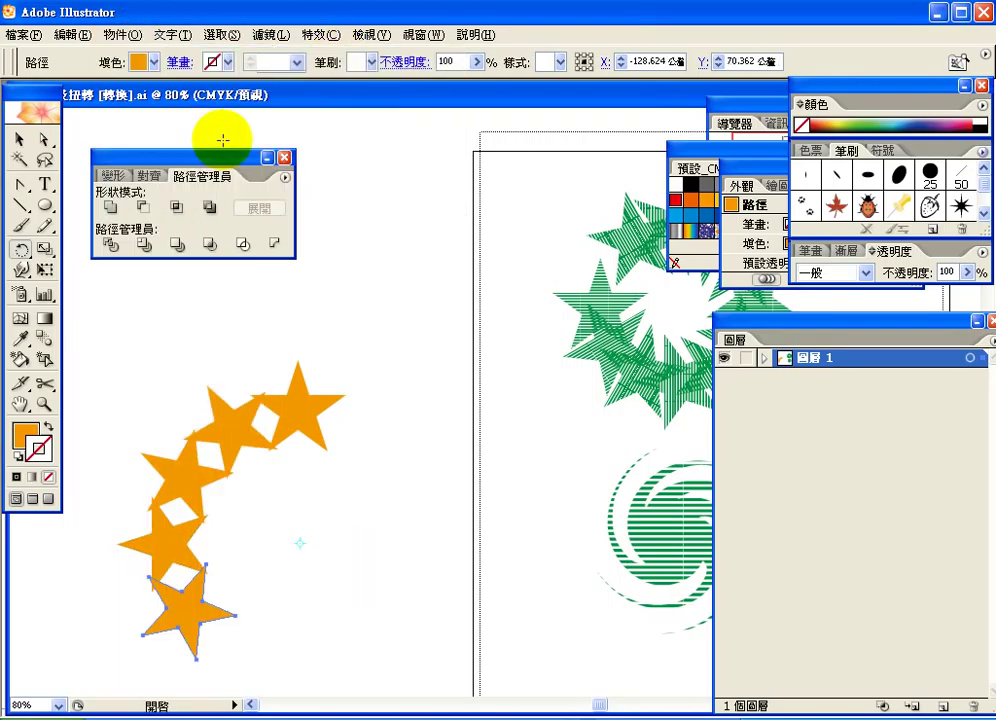
click(124, 38)
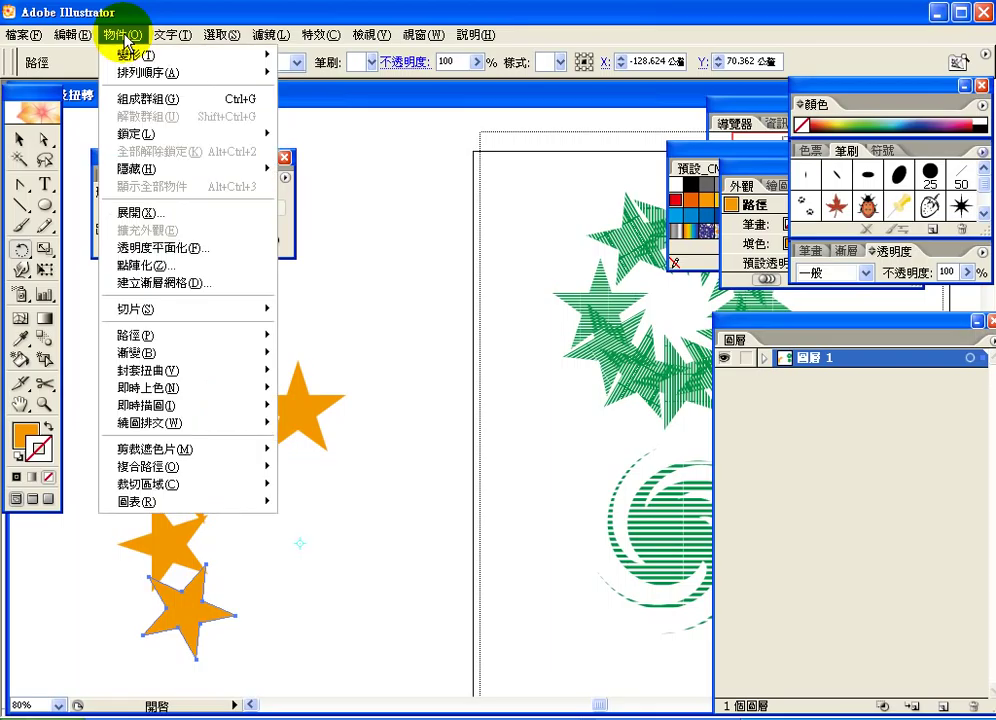
mouse_move(128, 55)
click(308, 58)
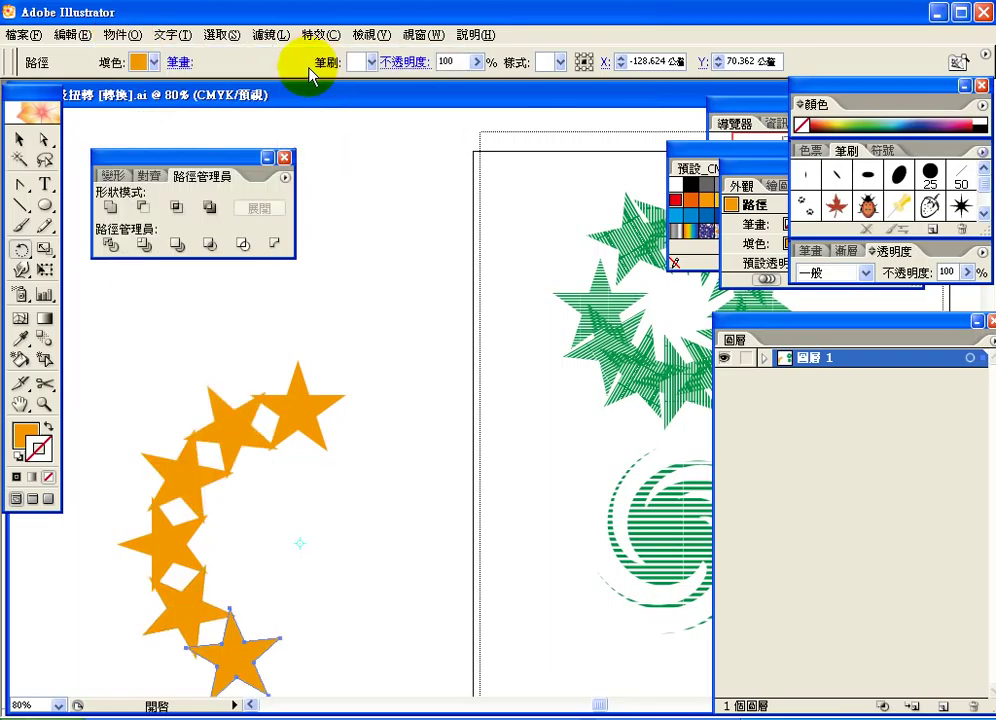
click(121, 38)
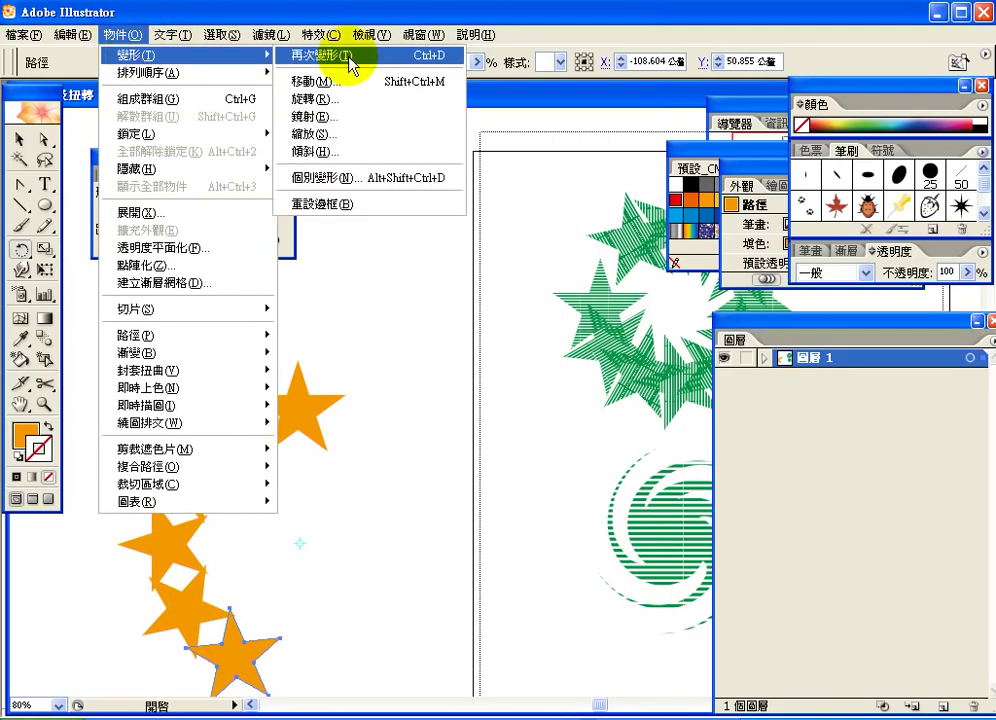
click(350, 58)
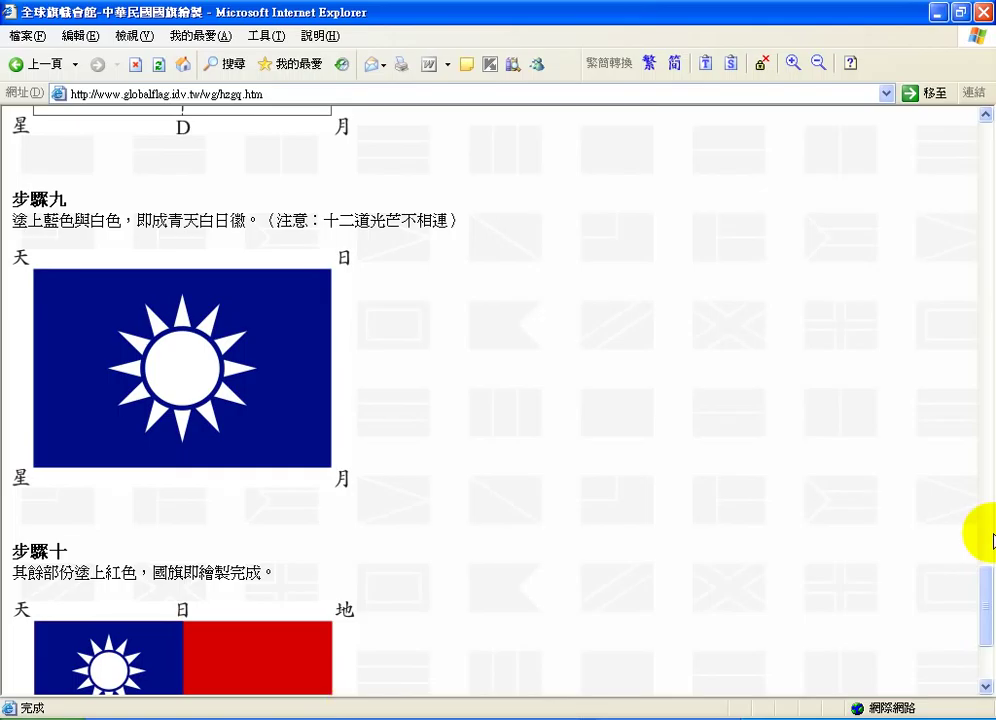
Step: Look through the flag-drawing instructions in Internet Explorer, and cancel the 30° rotation of the repositioned upright star in Illustrator
click(990, 180)
click(990, 180)
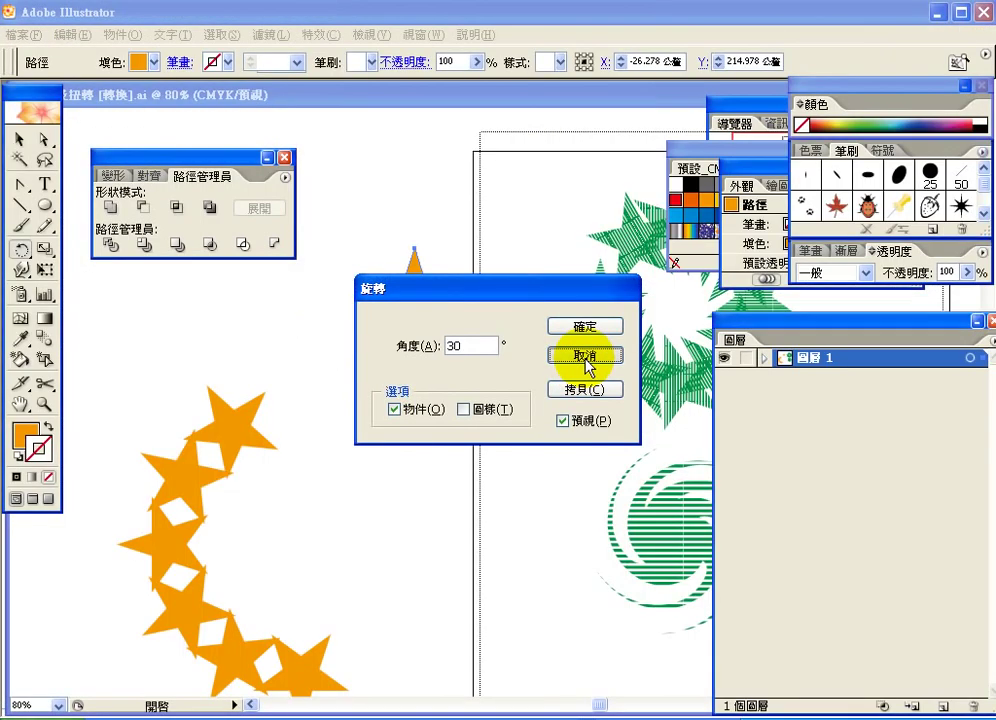
click(585, 357)
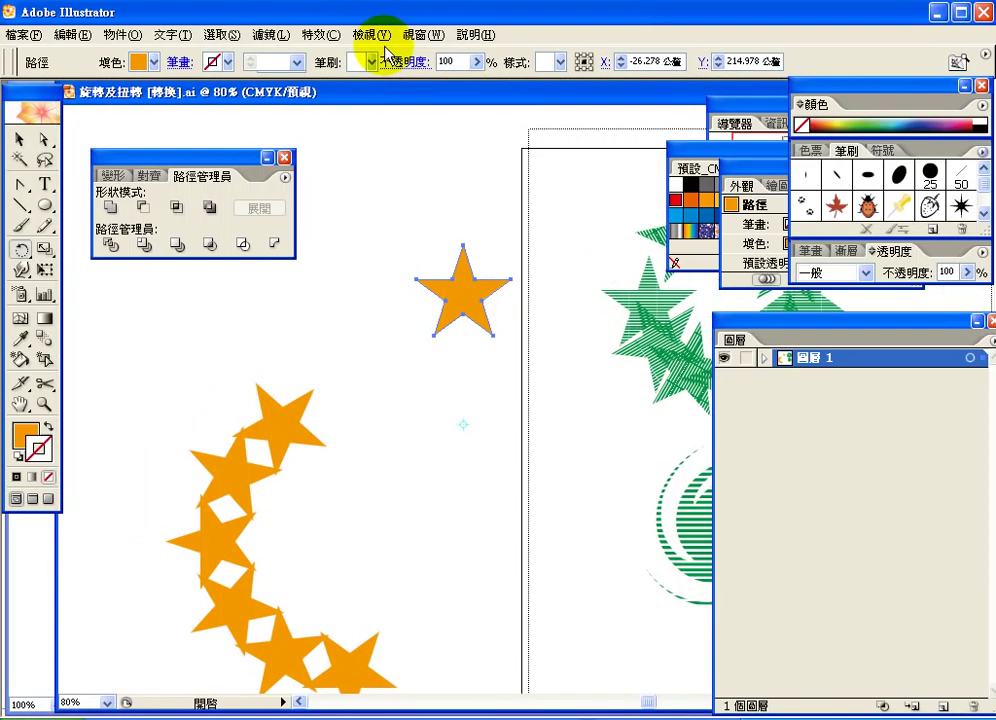
Step: Show the document's rulers and move the document window and Pathfinder panel so that the vertical ruler is uncovered
click(370, 34)
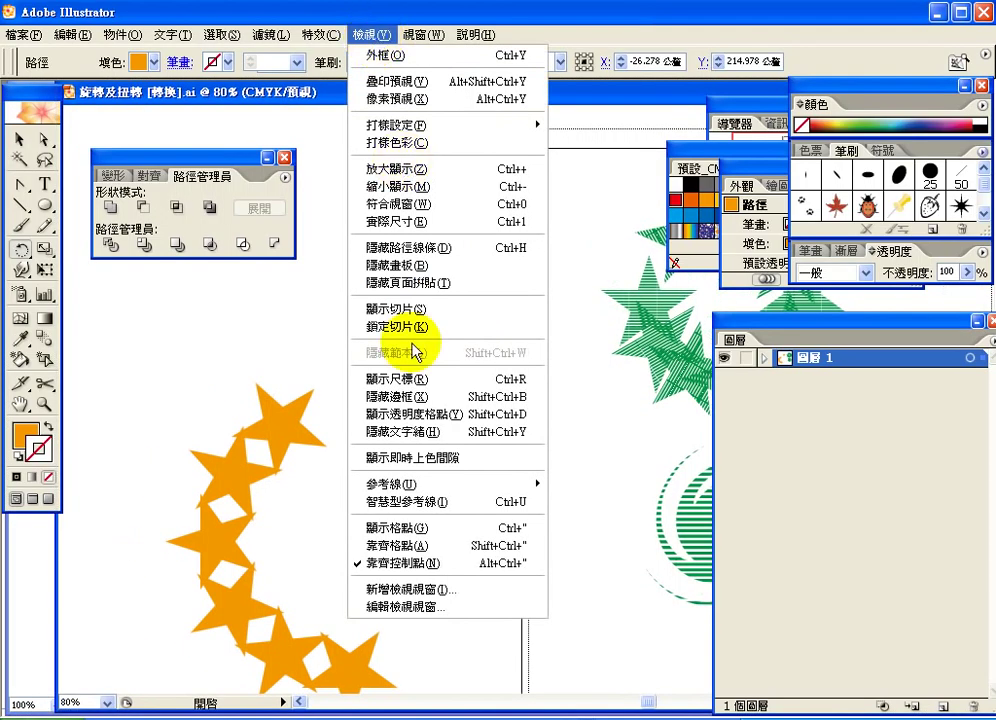
mouse_move(420, 488)
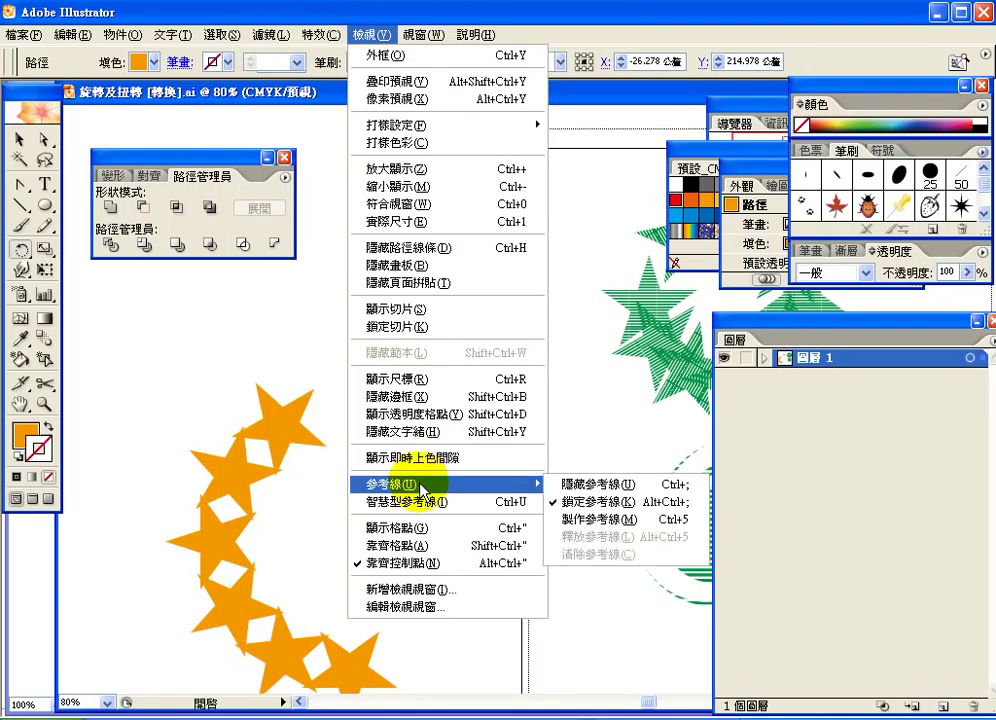
click(424, 379)
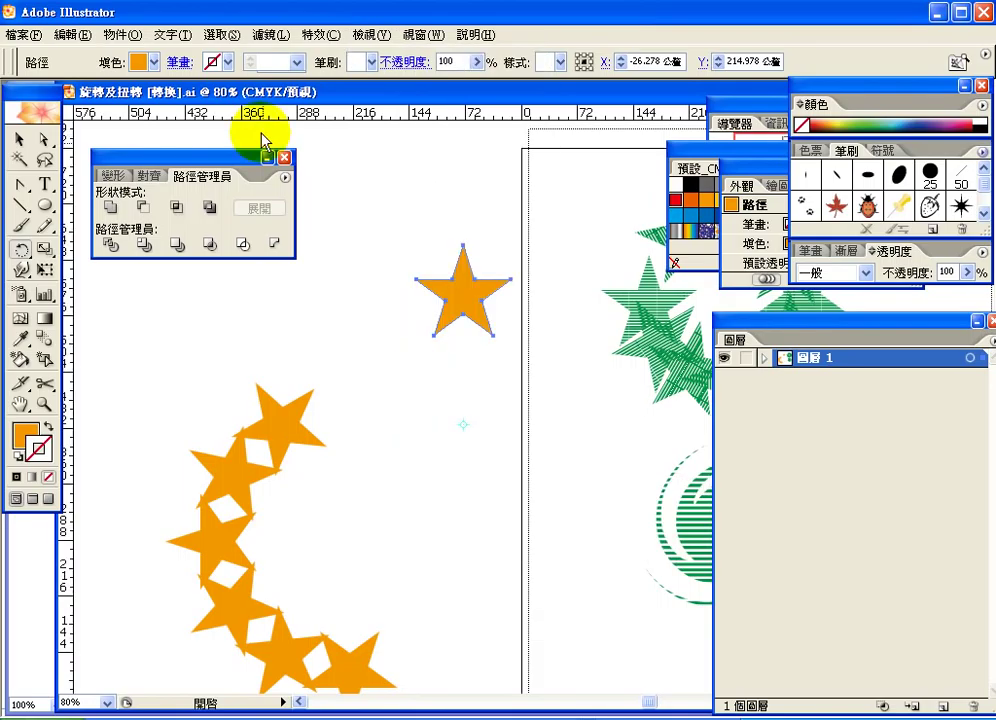
drag(296, 93, 369, 93)
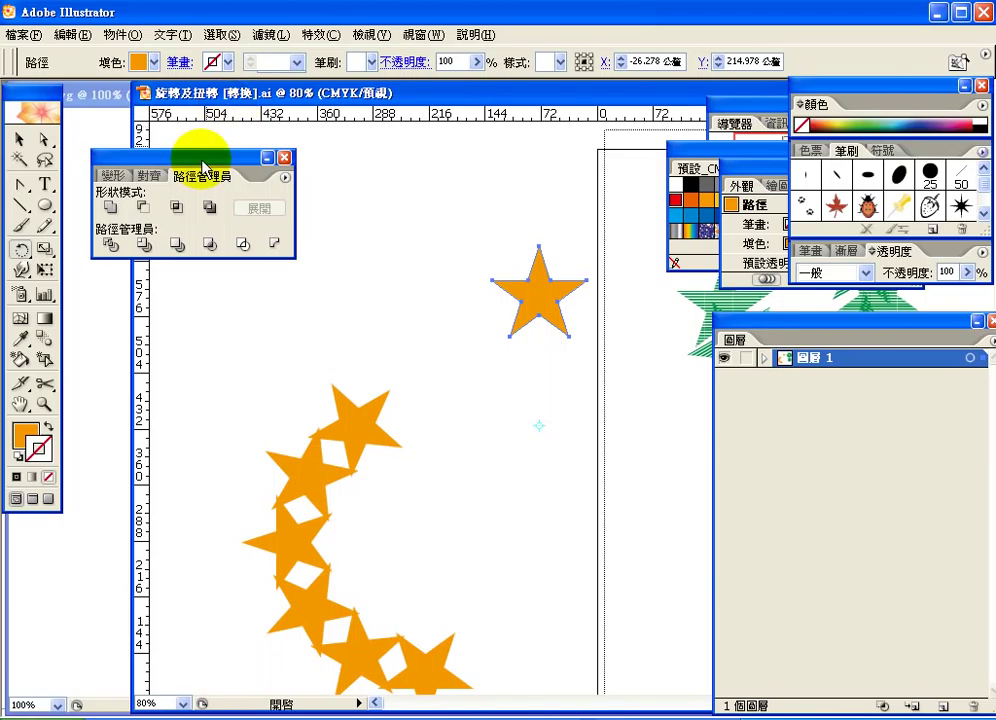
drag(196, 157, 301, 157)
Step: Set the general measurement unit to pixels (像素) in the Units & Display Performance preferences
click(68, 36)
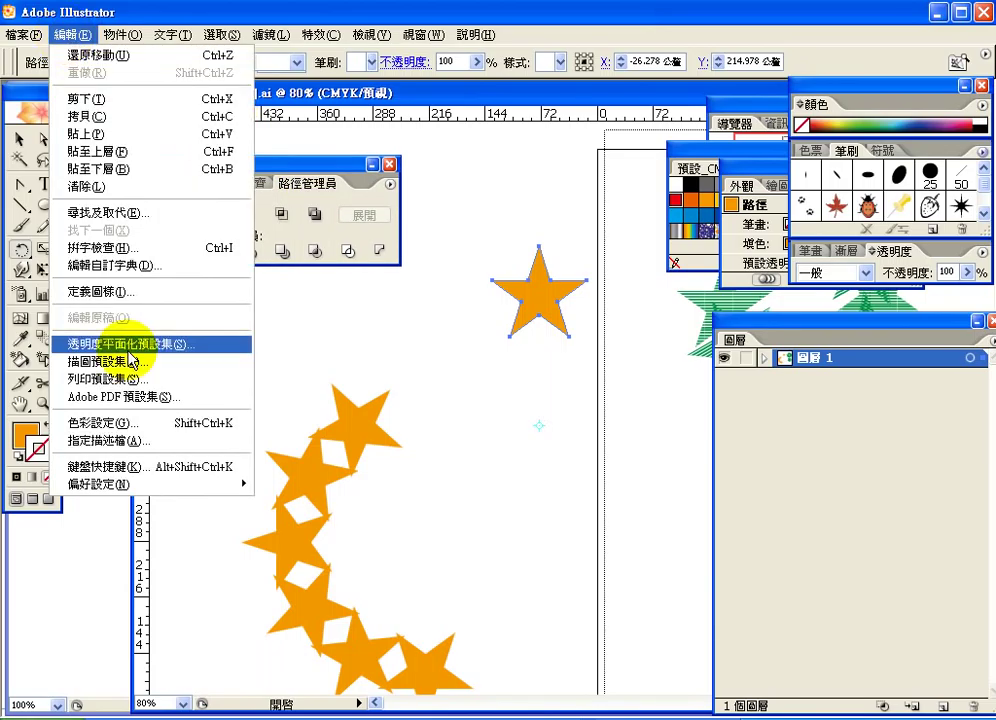
mouse_move(140, 484)
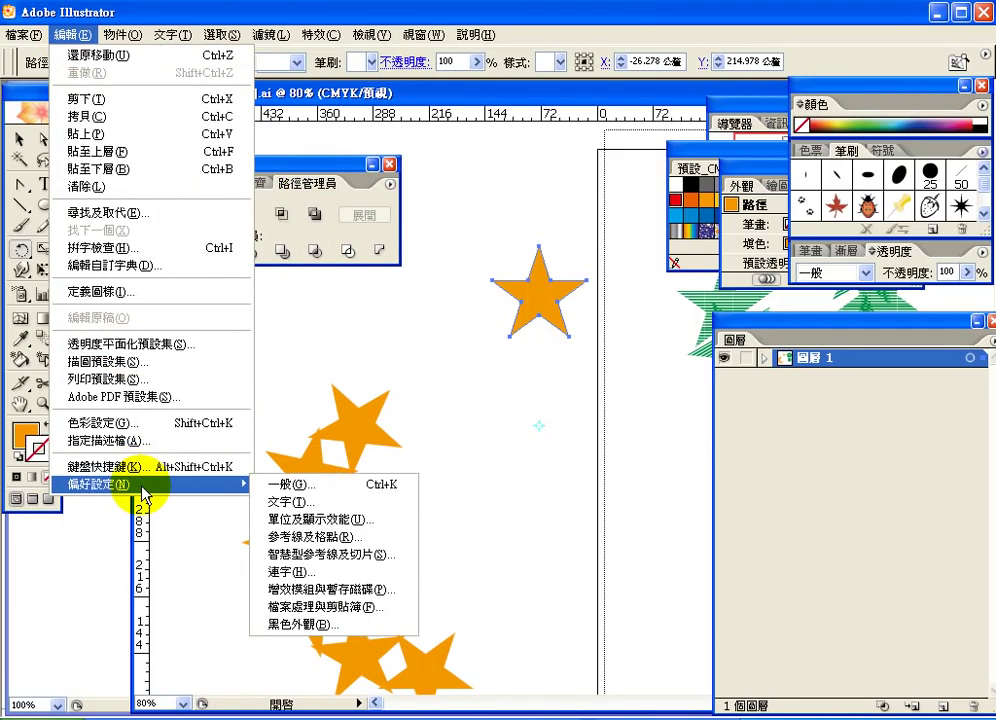
click(289, 520)
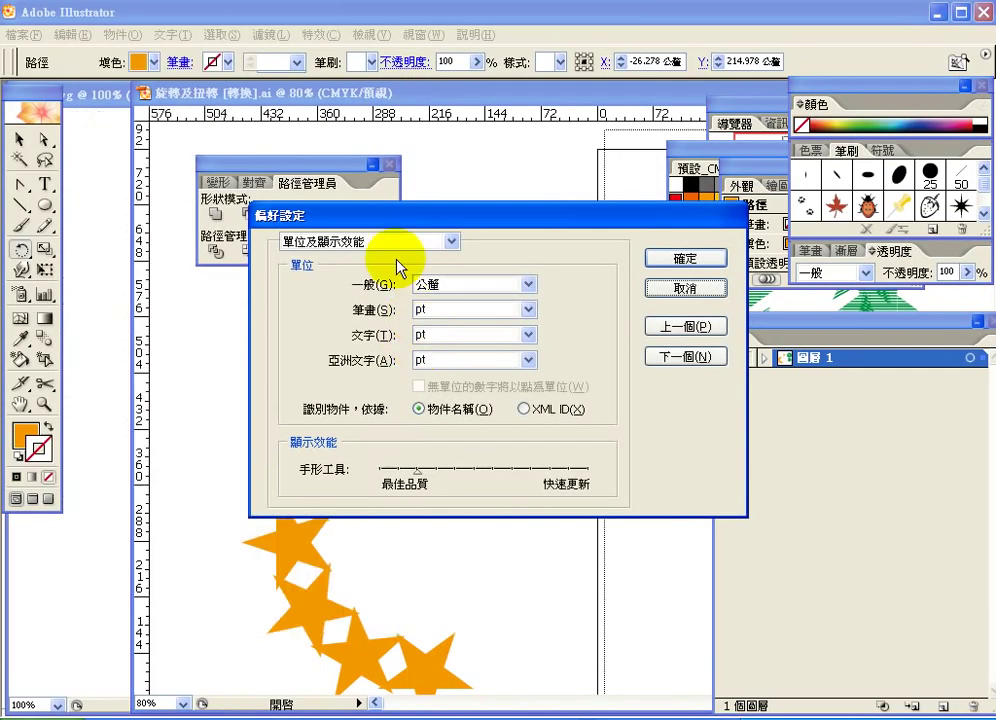
click(473, 286)
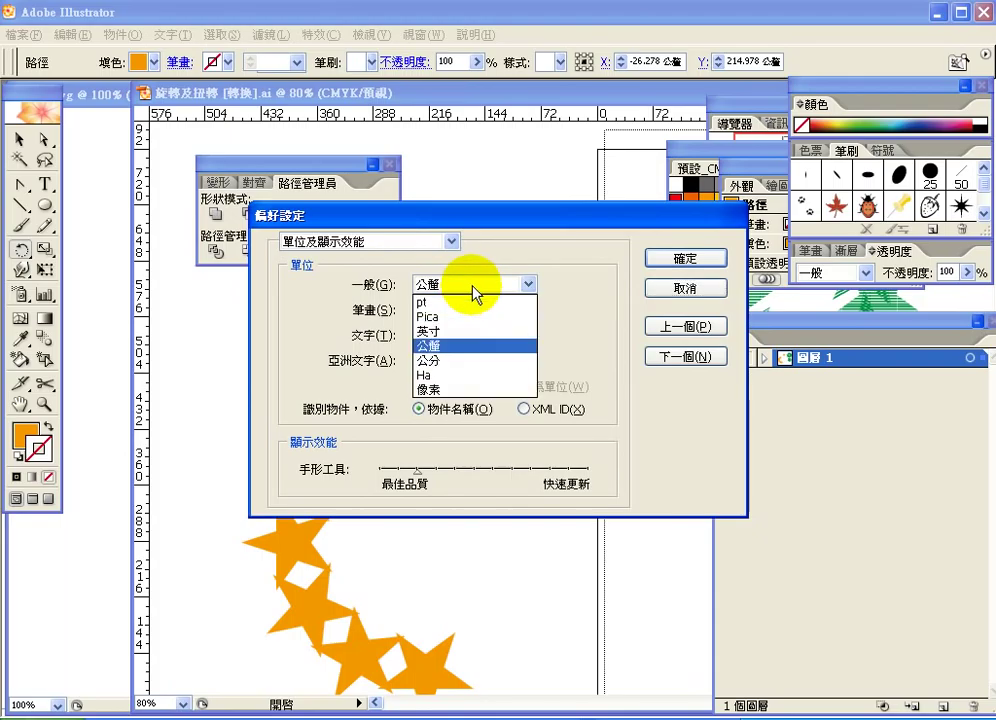
click(457, 386)
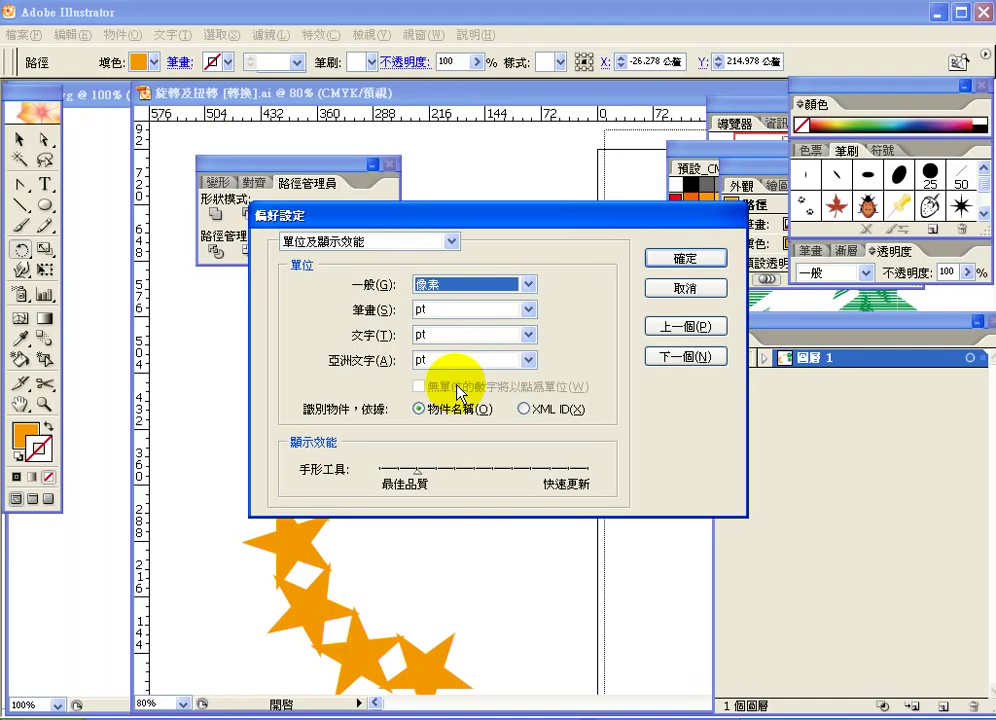
click(662, 255)
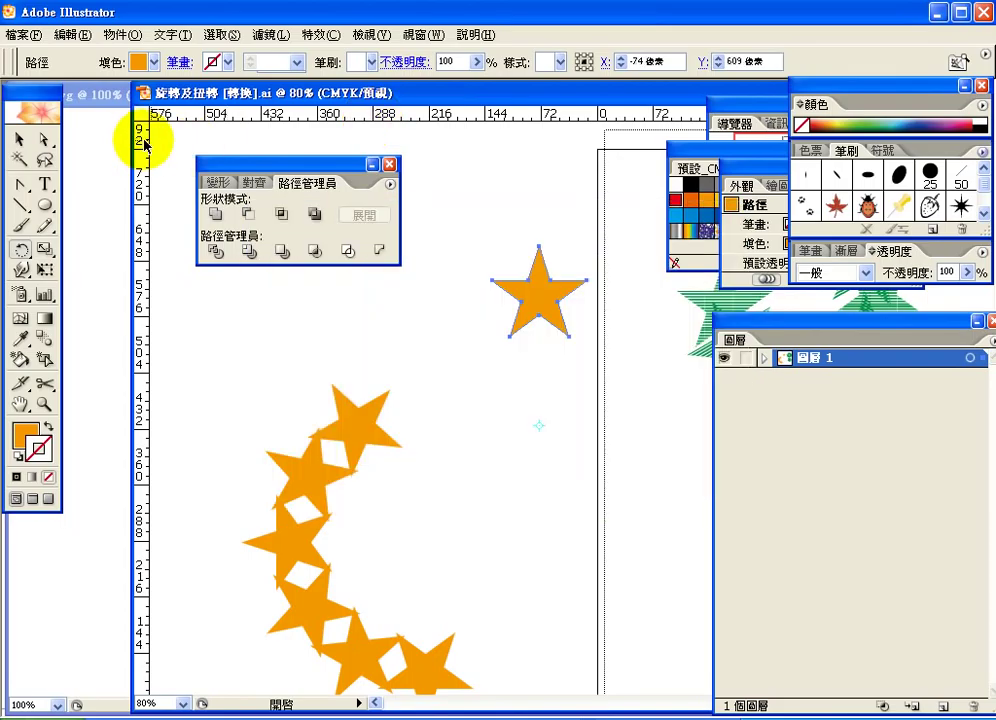
Step: Place a vertical guide through the centre of the upright orange star
drag(145, 233, 538, 296)
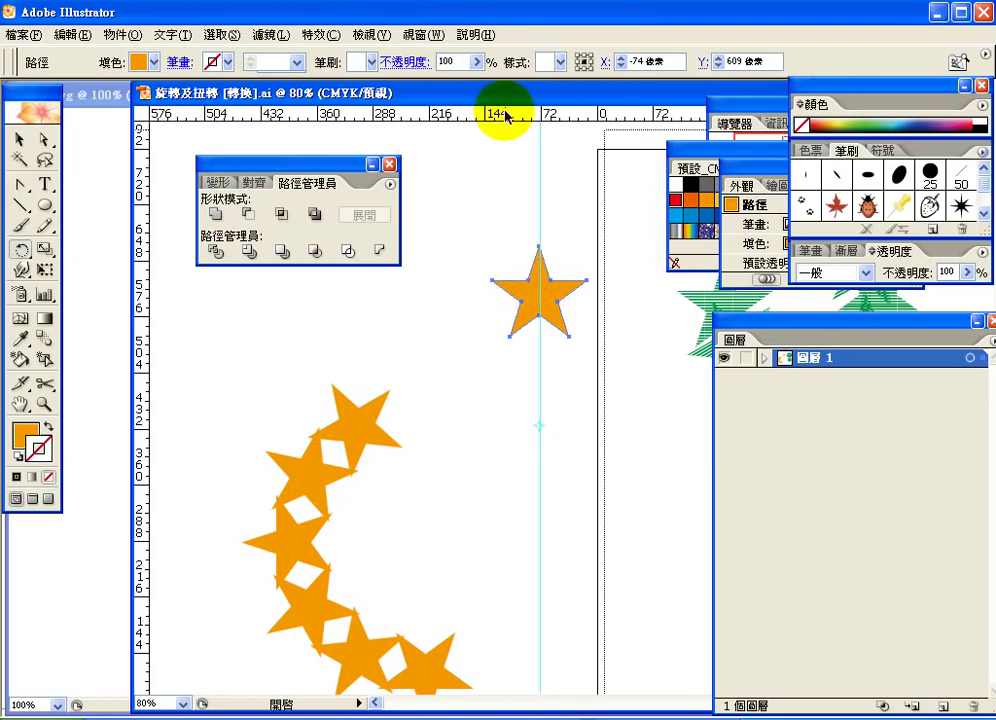
Step: Create a new portrait A4 document in pixels with CMYK colour, and show its rulers
click(18, 33)
click(177, 130)
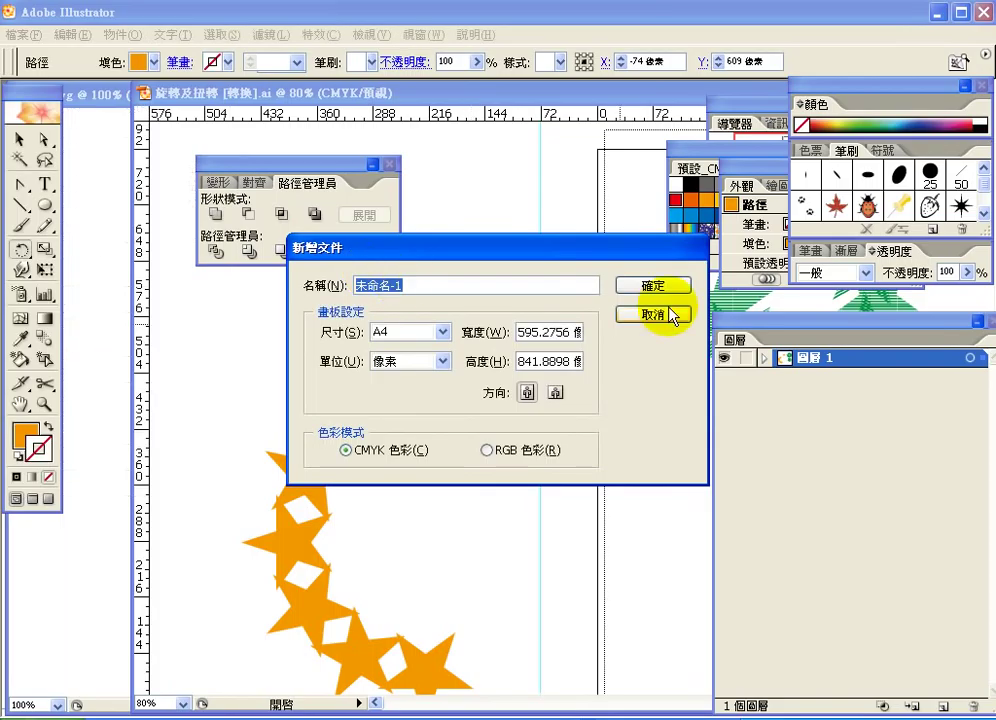
click(675, 290)
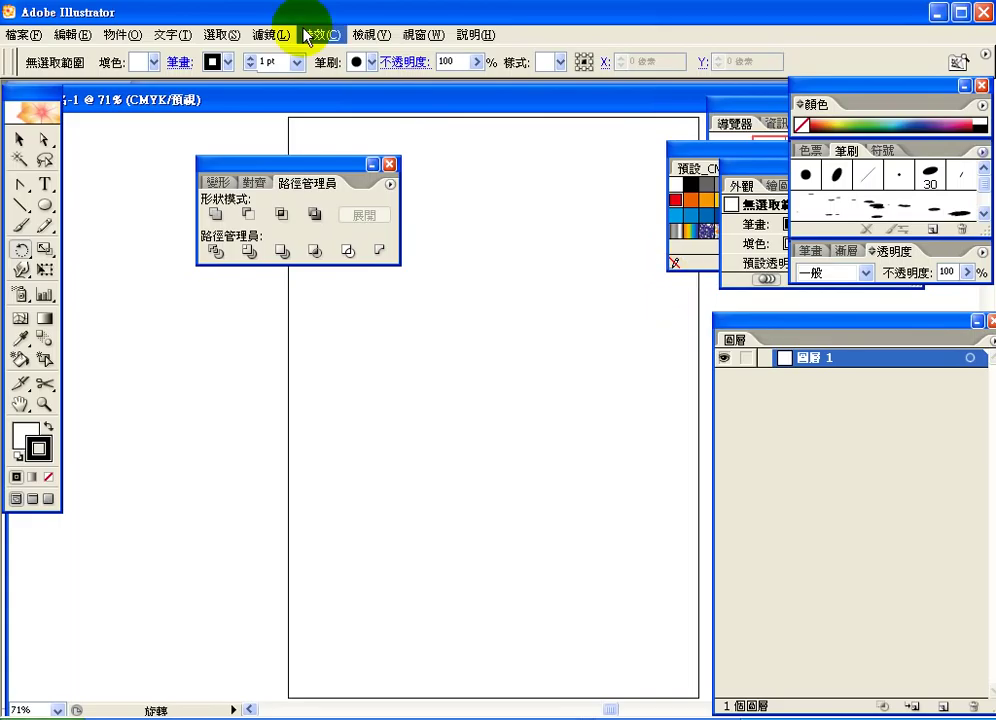
click(371, 34)
click(415, 379)
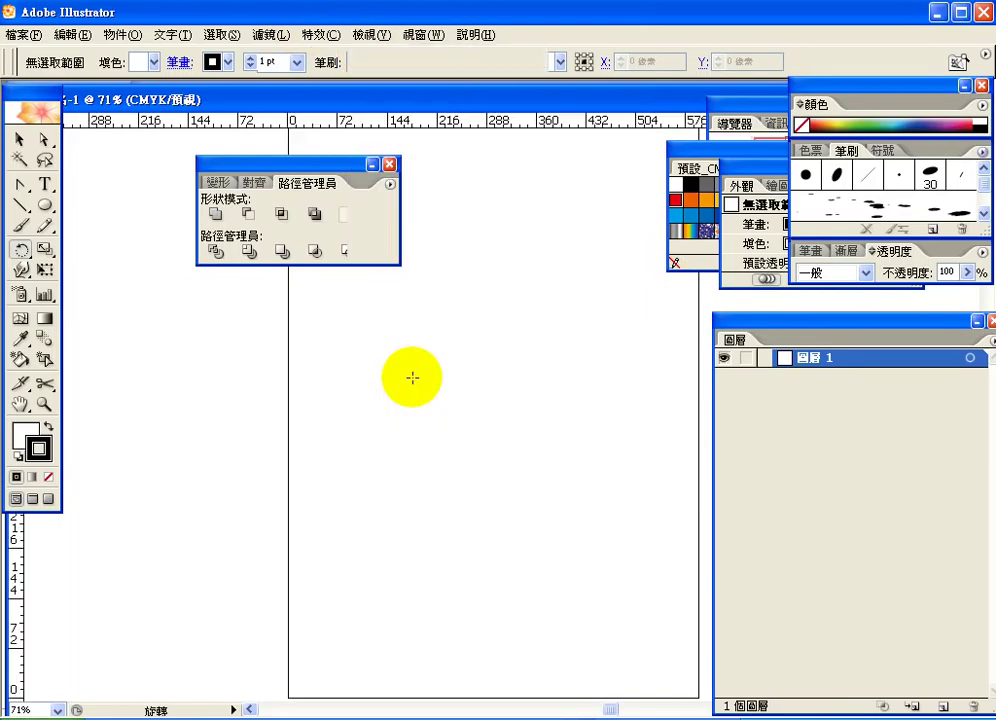
Step: Reposition the Pathfinder panel and the new document's window to uncover its rulers, and zoom out to 32.22%
drag(316, 163, 180, 413)
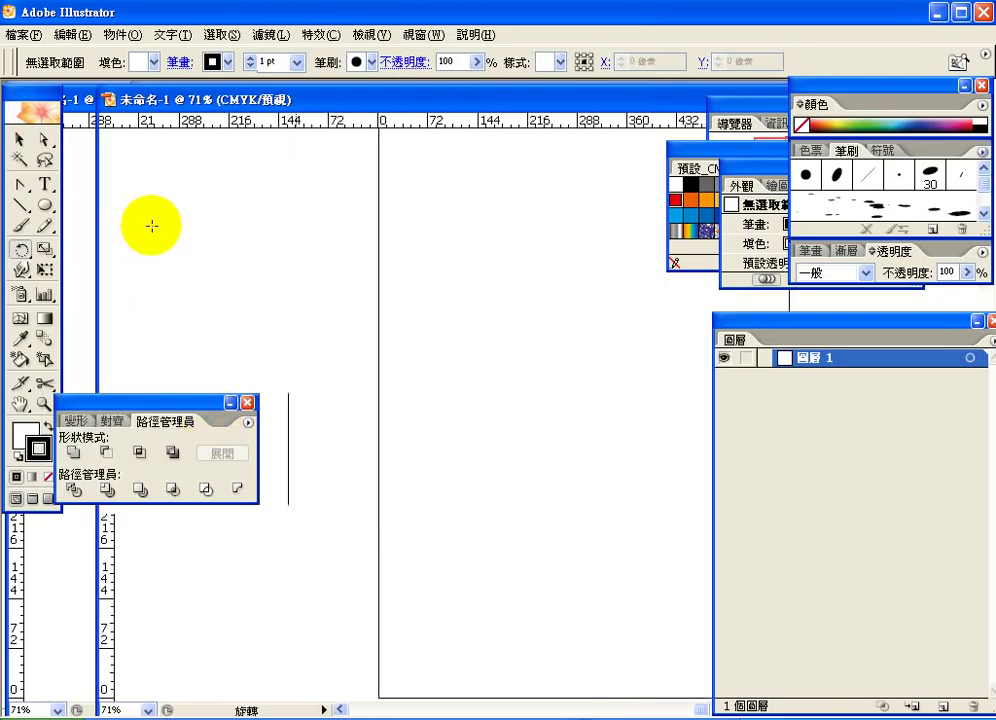
drag(90, 244, 276, 258)
click(44, 404)
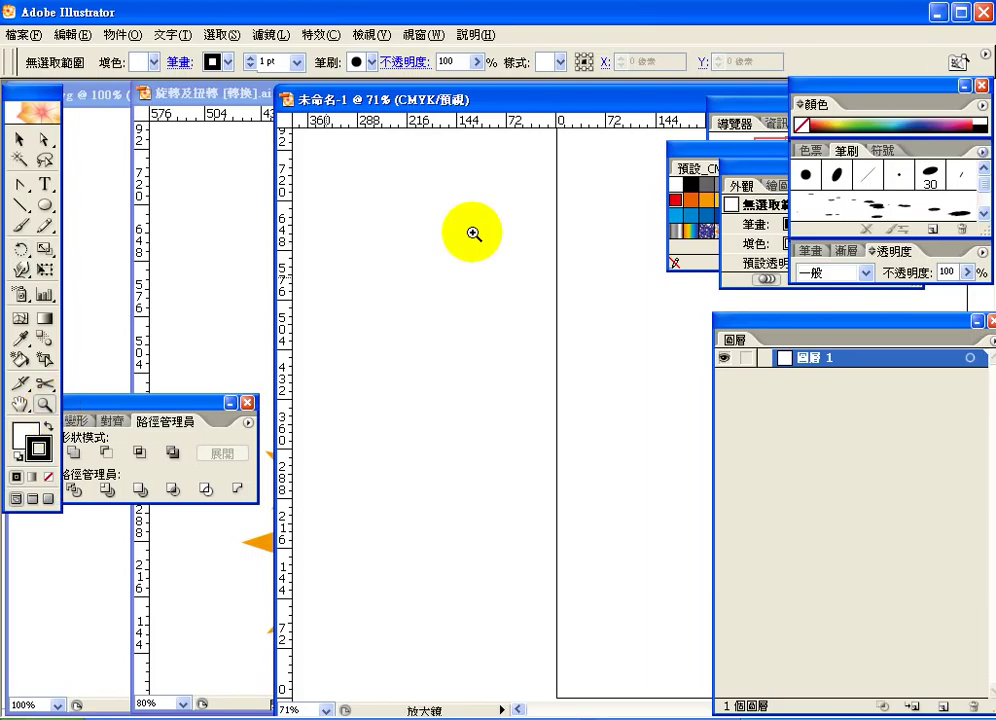
click(746, 110)
drag(835, 219, 816, 226)
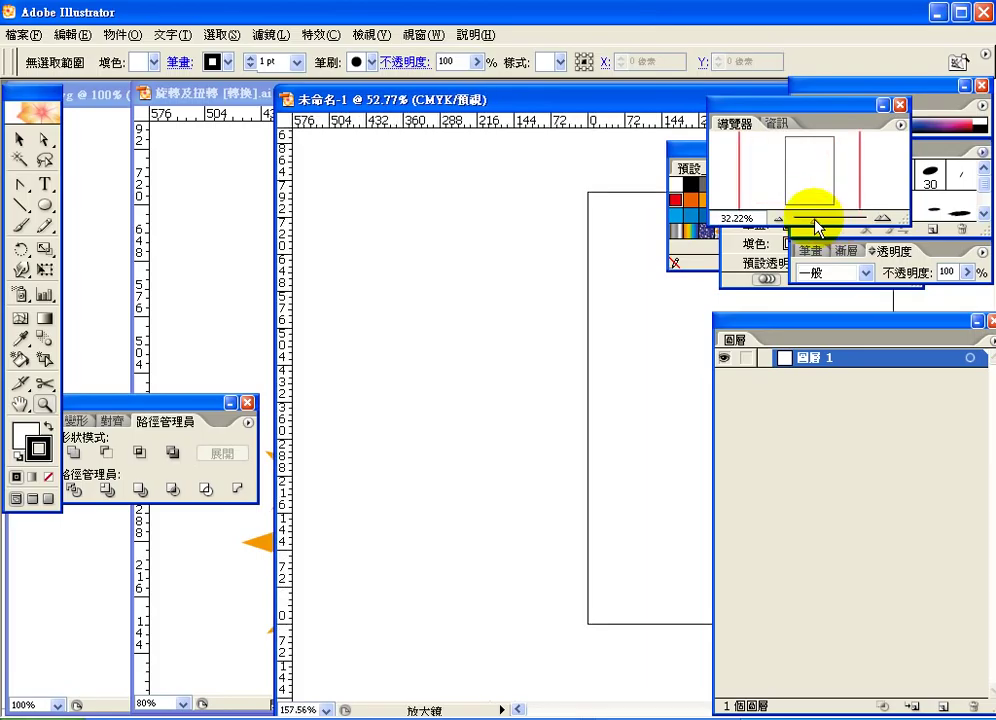
drag(660, 96, 474, 86)
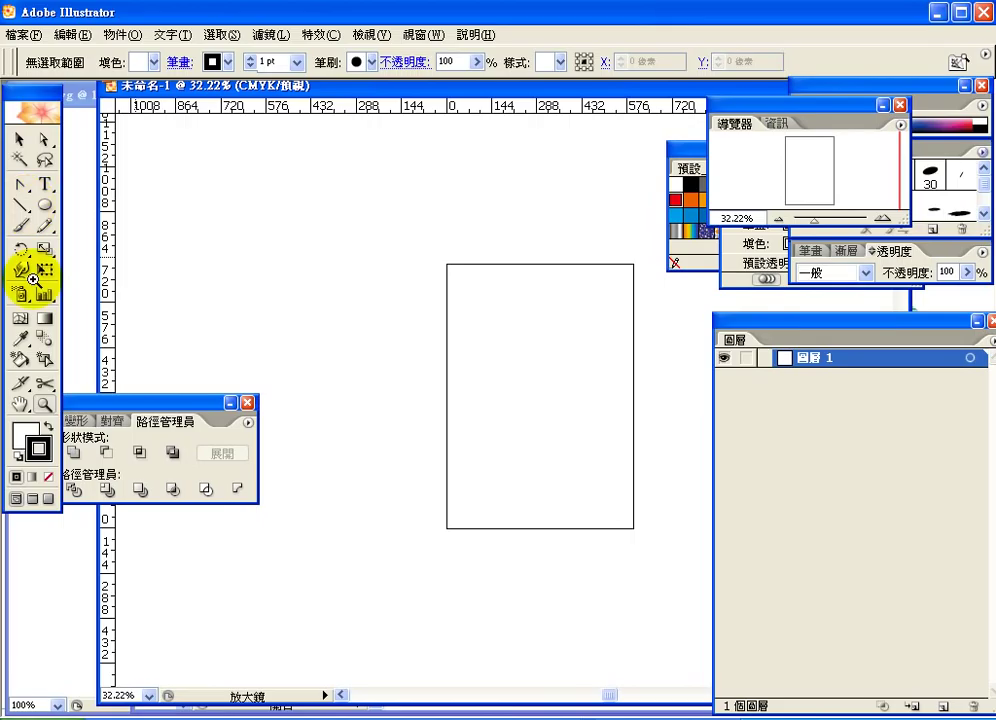
Step: Place guides along the artboard's left and top edges and another vertical guide about 216 px from the left edge
click(19, 140)
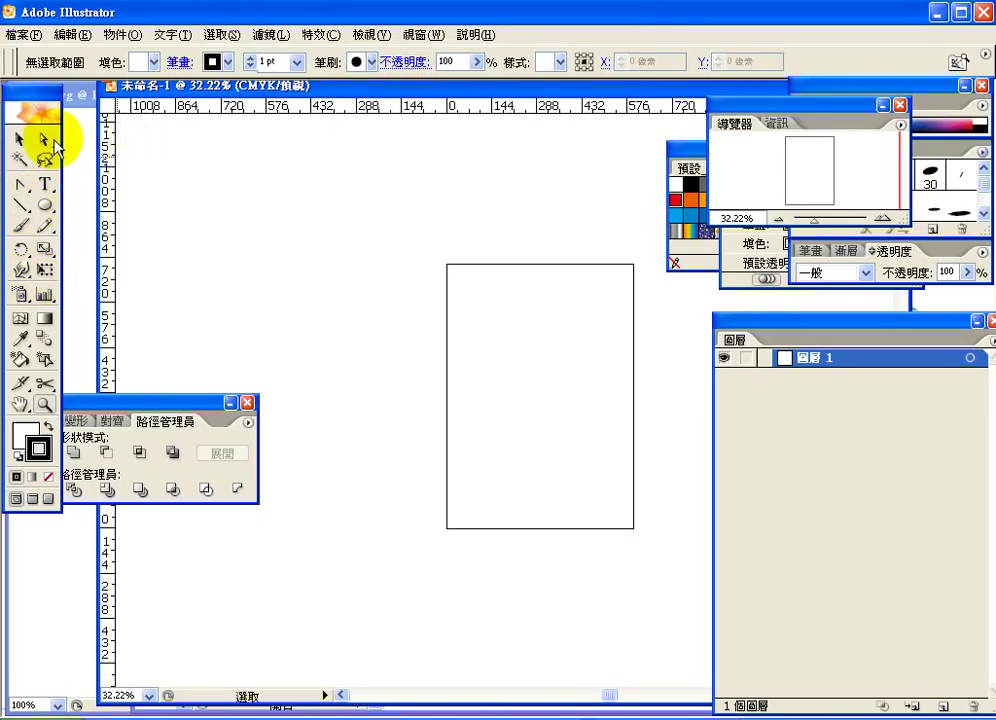
drag(112, 151, 446, 189)
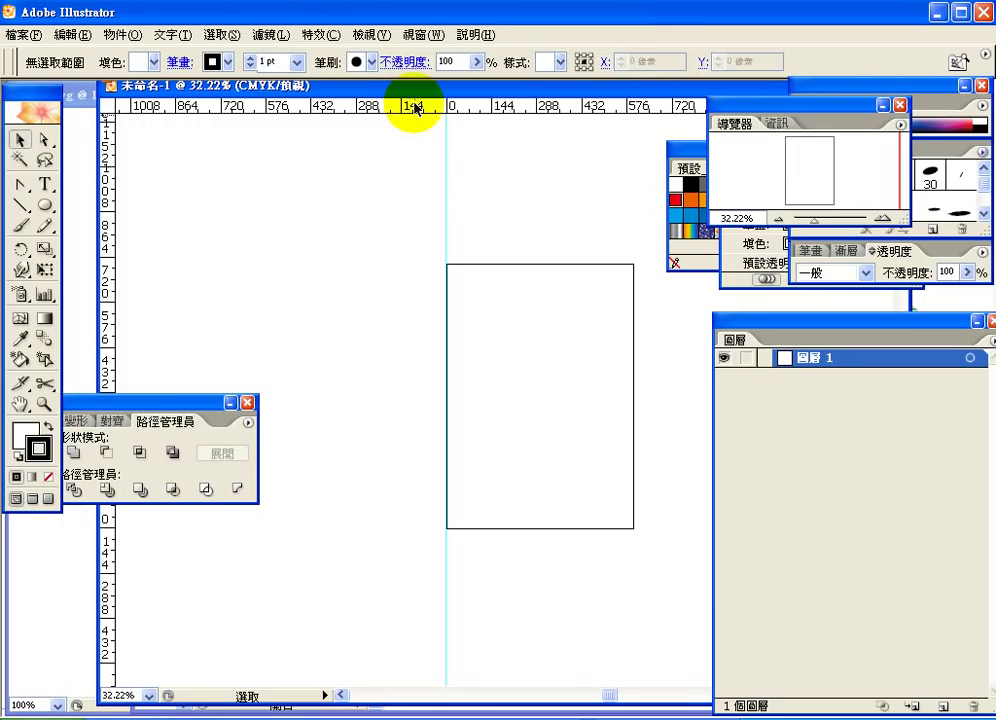
drag(416, 109, 445, 268)
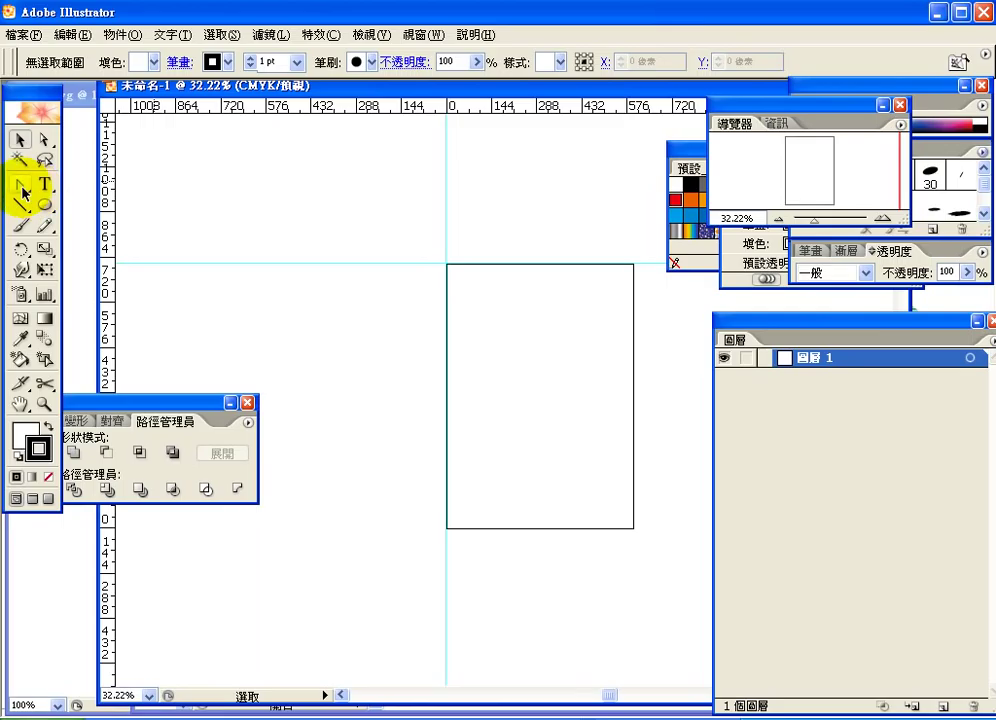
drag(112, 162, 516, 212)
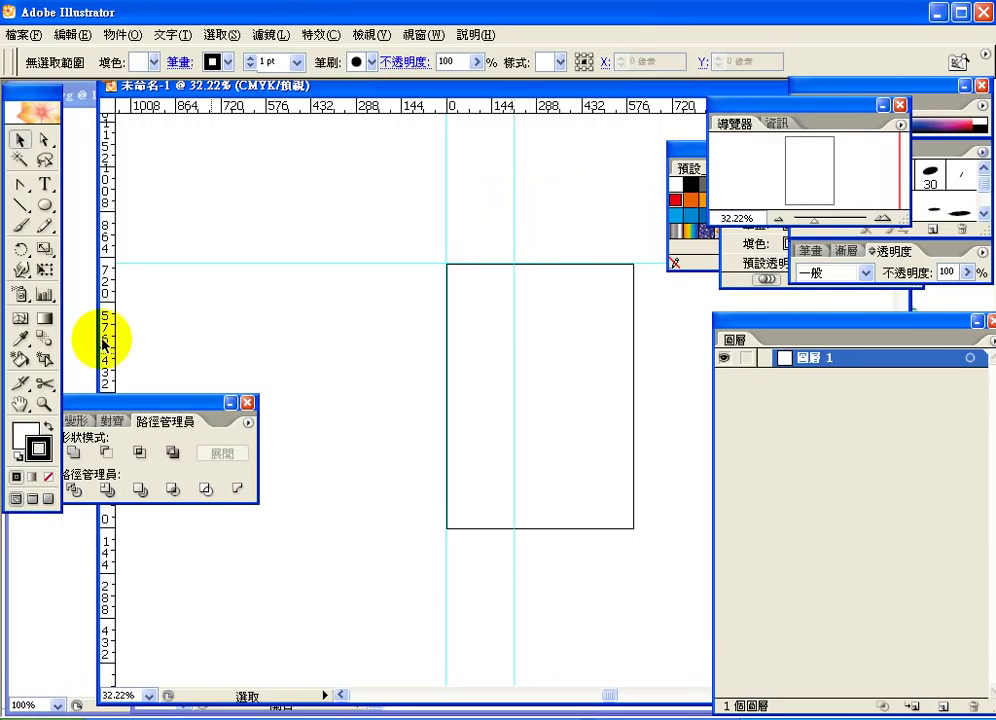
Step: Create a rectangle 150 px wide and 50 px high above the artboard's top edge, at the vertical guide near 216 px
click(44, 404)
click(502, 233)
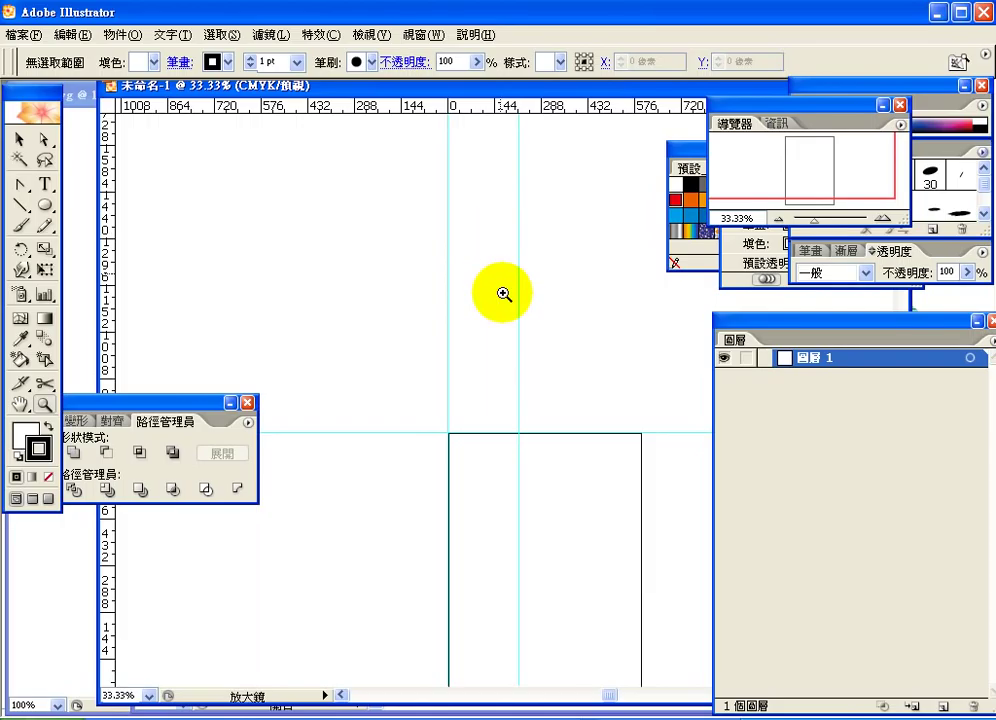
click(522, 362)
click(520, 375)
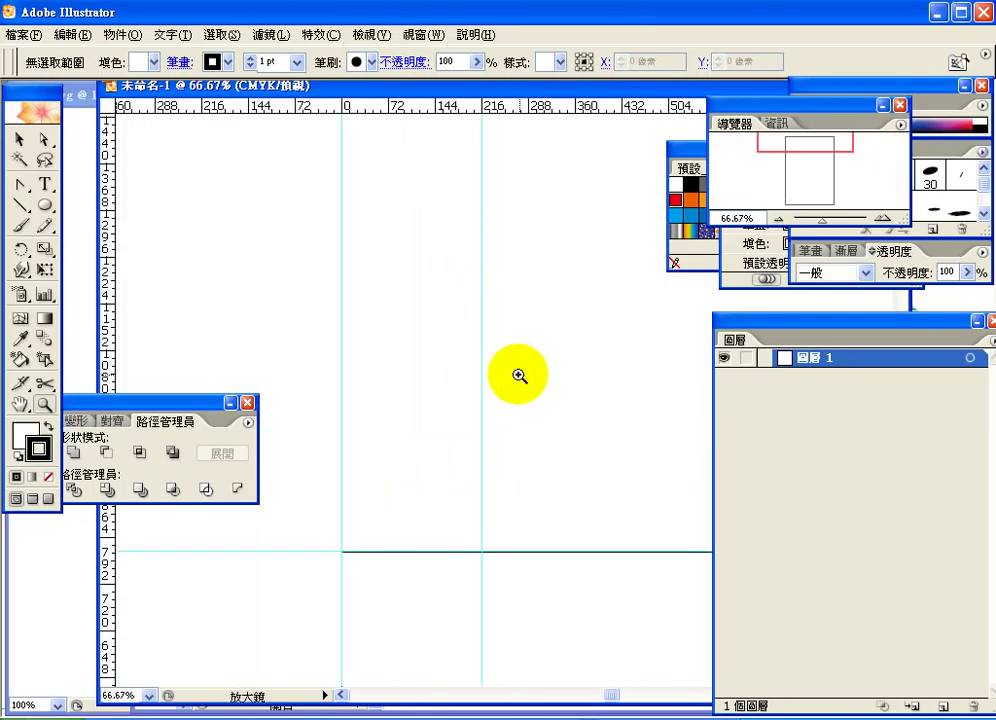
click(519, 377)
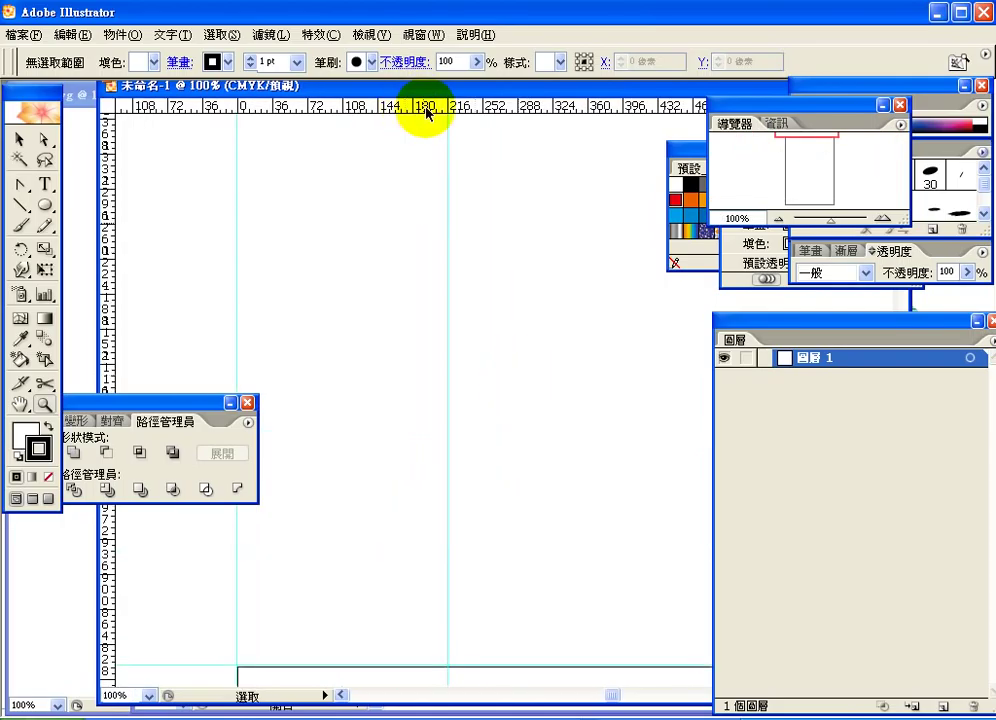
drag(396, 104, 394, 117)
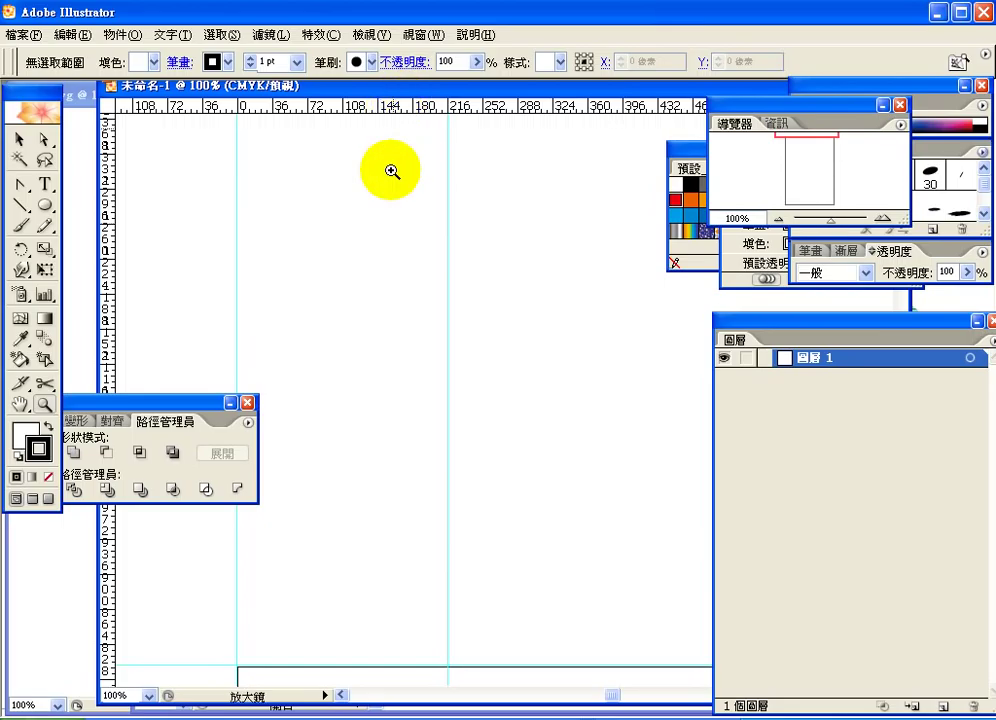
click(20, 140)
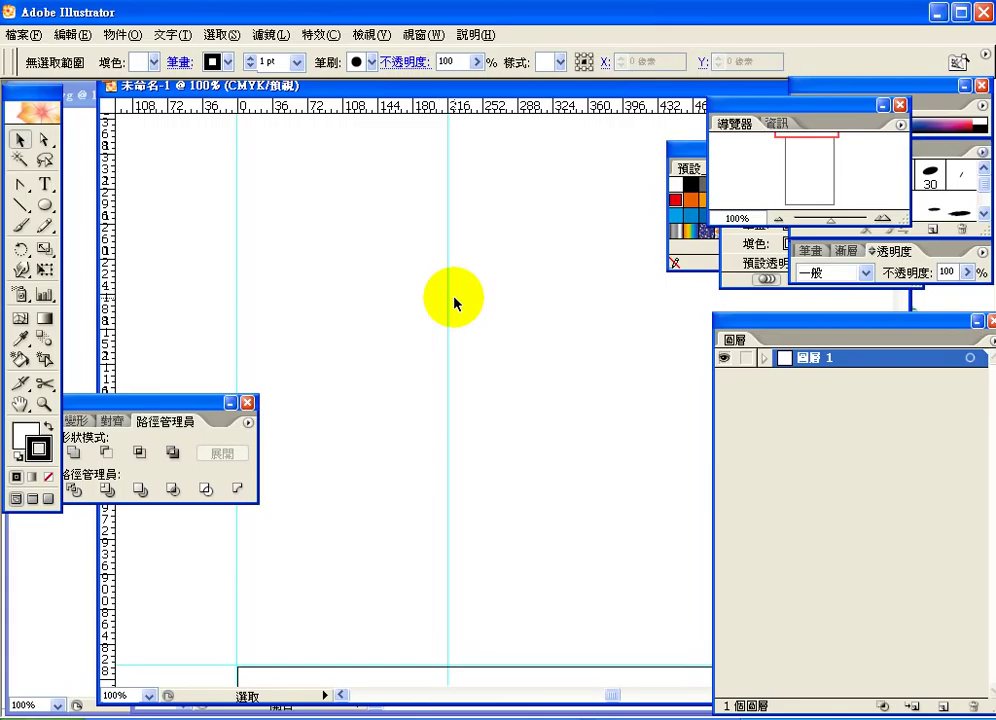
click(44, 206)
drag(44, 206, 62, 207)
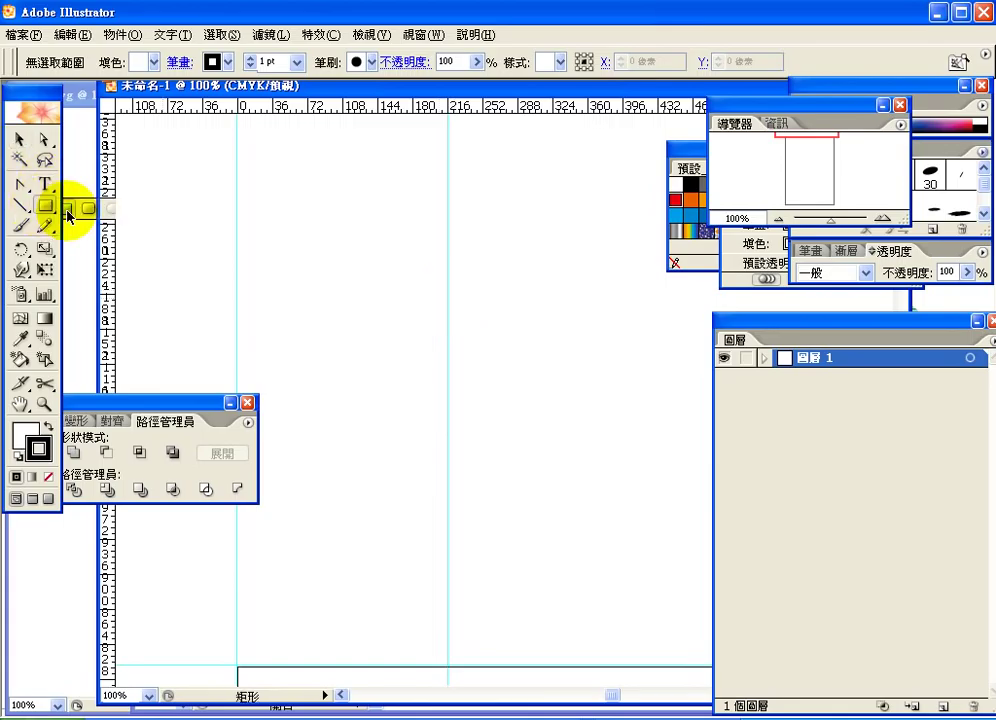
click(330, 275)
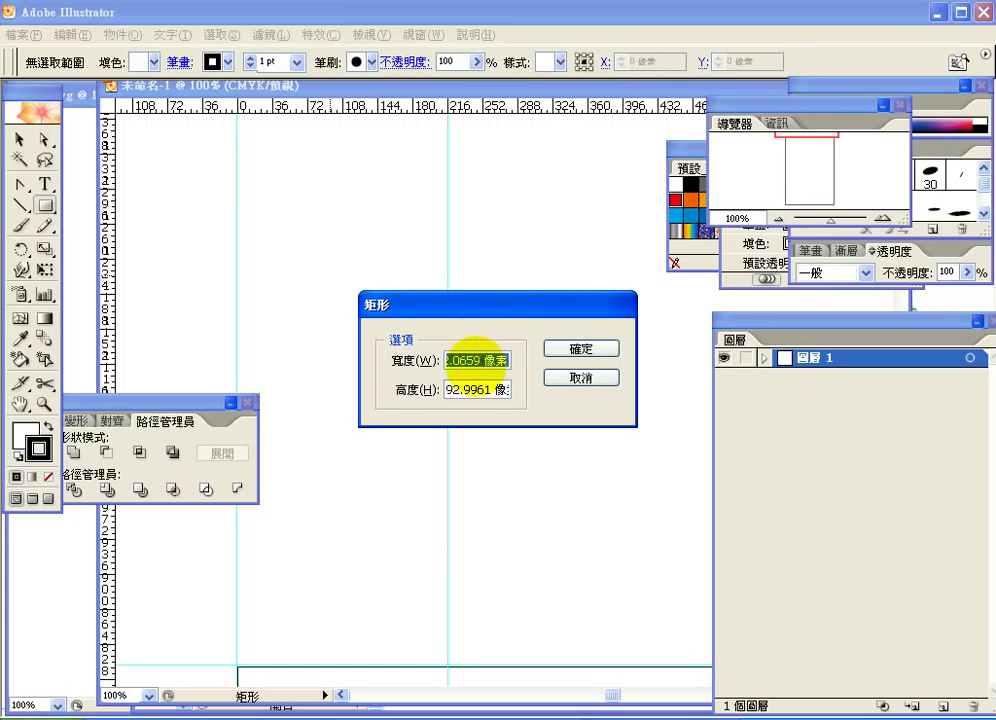
text(150)
key(Tab)
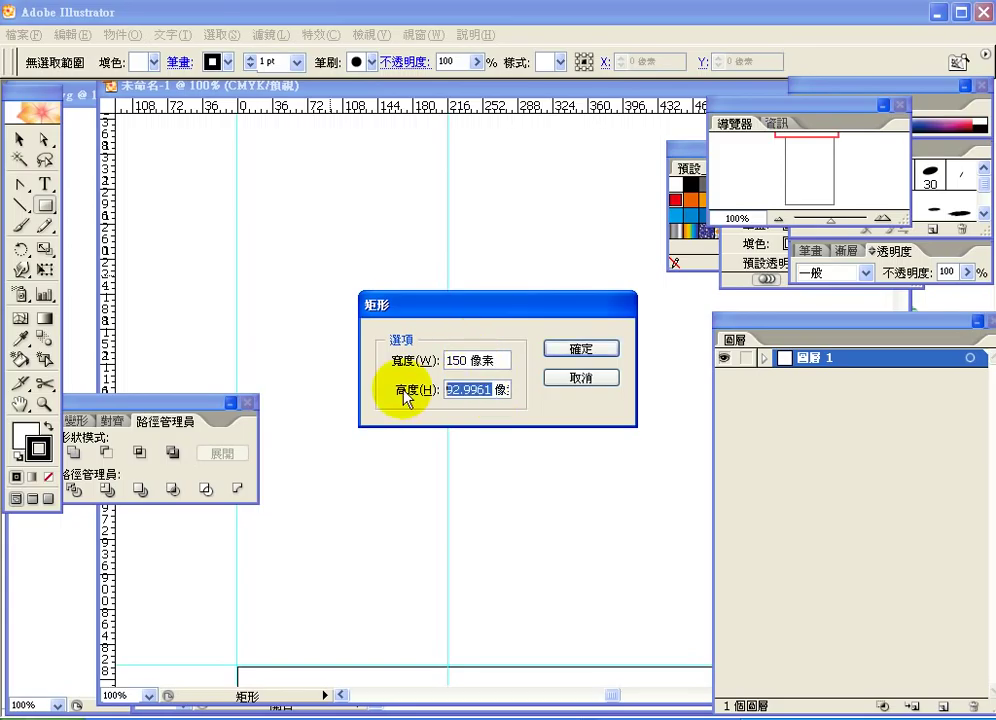
text(50)
key(Tab)
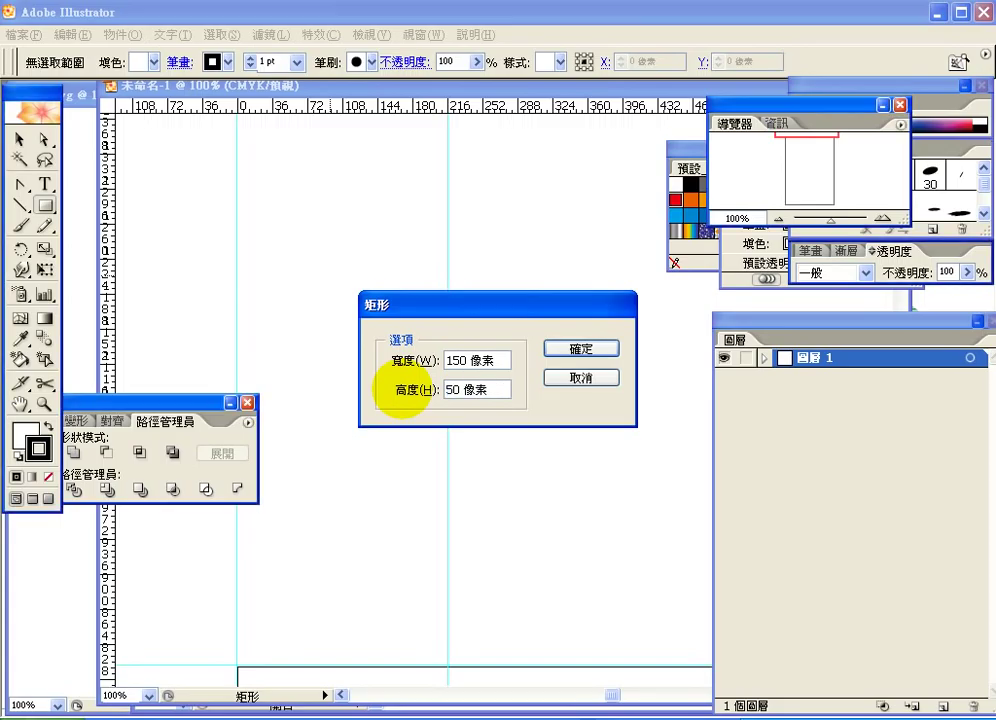
key(Return)
Step: Place a vertical and a horizontal guide through the centre of the rectangle
click(20, 140)
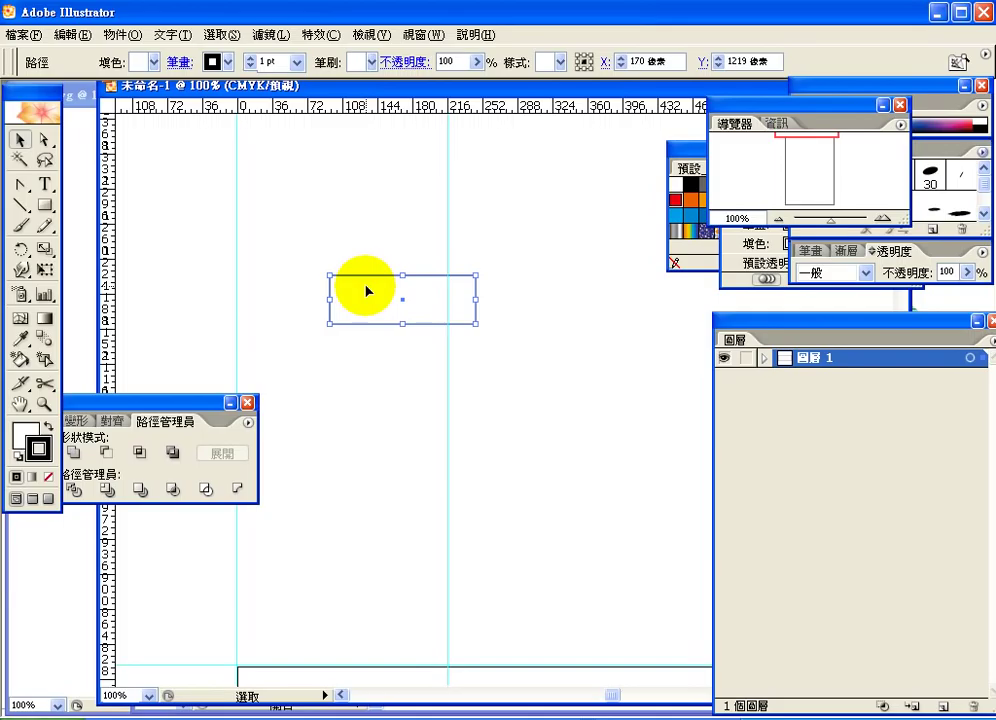
drag(112, 185, 403, 212)
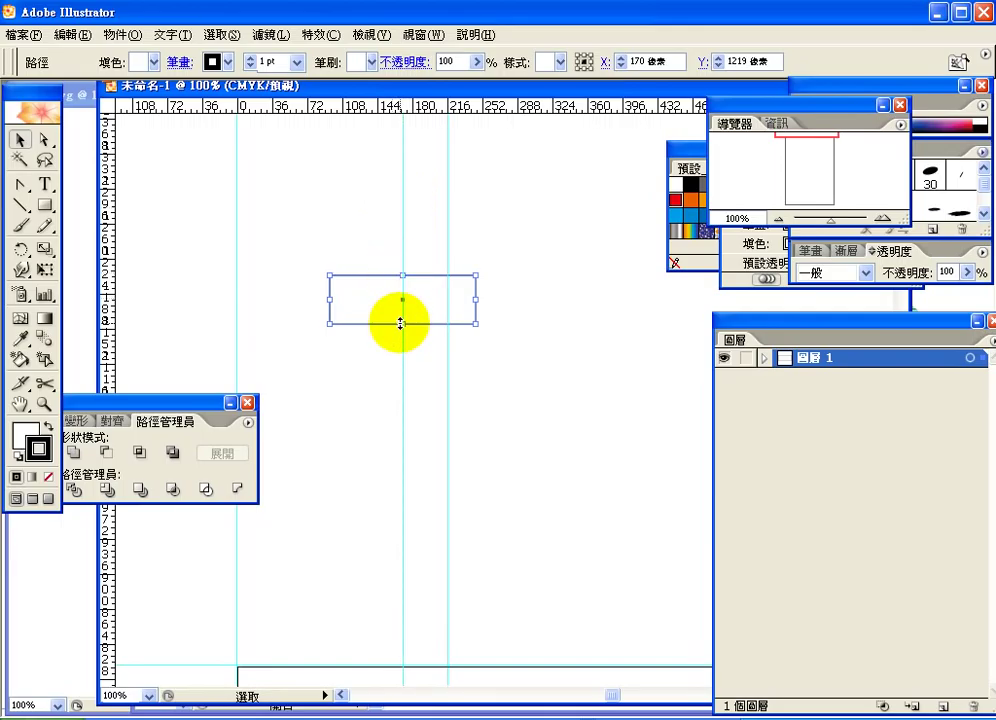
drag(251, 108, 256, 300)
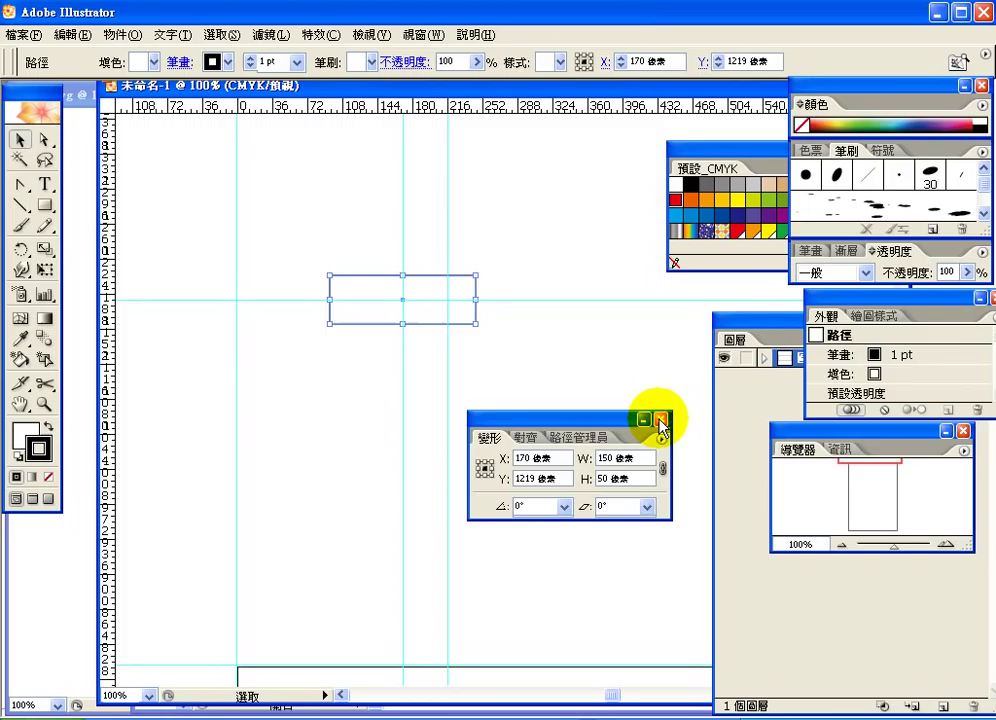
Step: Show the Transform panel again and set the rectangle's height to 100 px
click(660, 418)
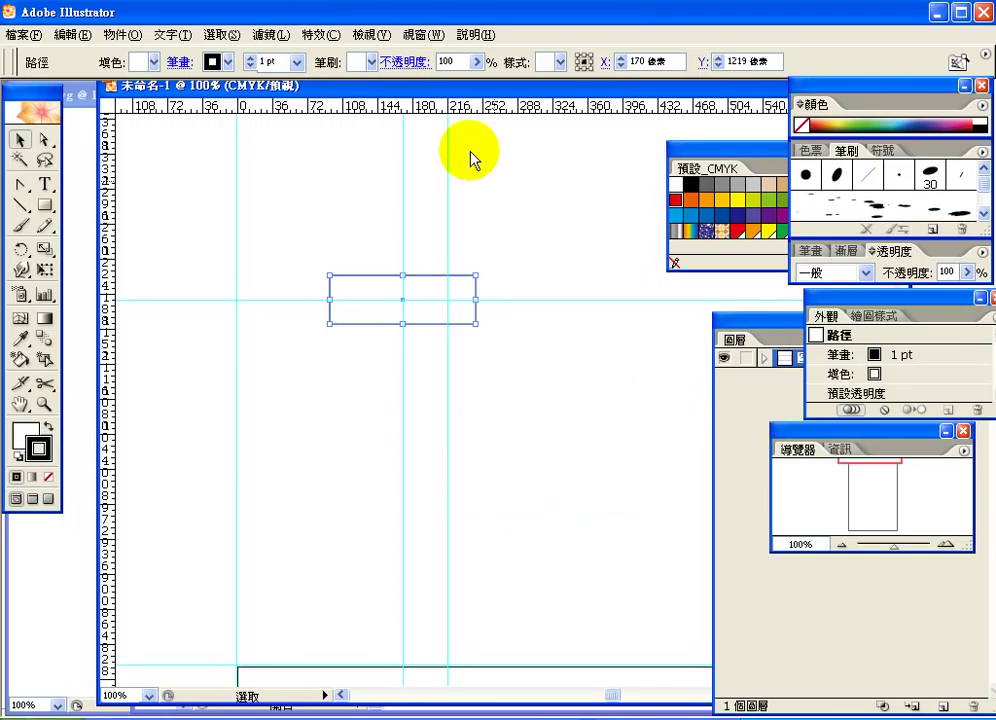
click(424, 35)
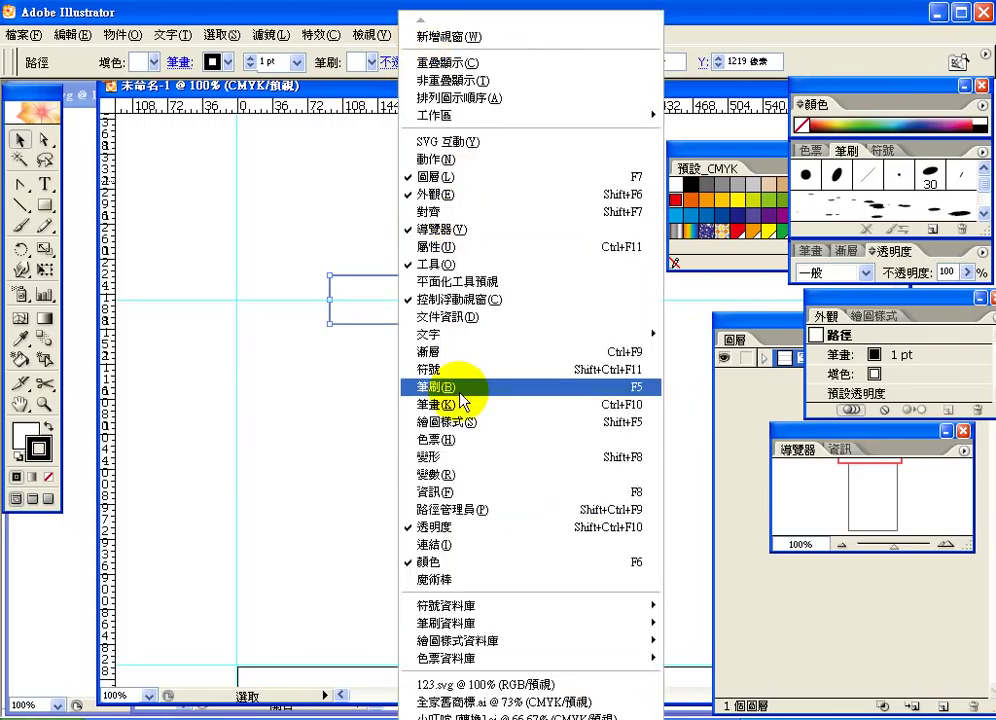
click(460, 462)
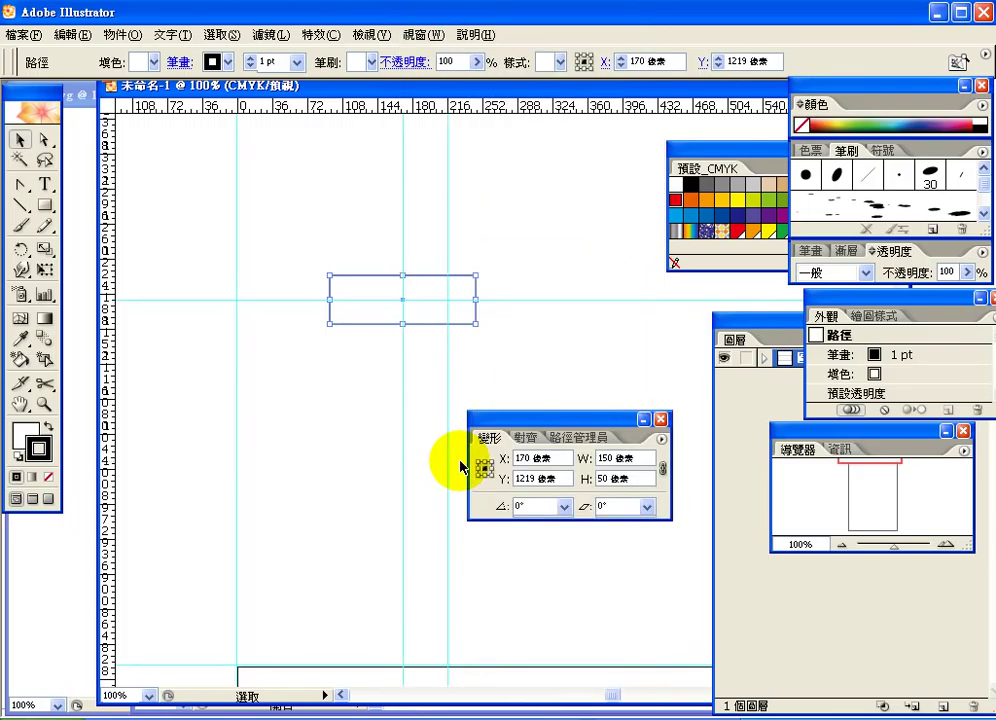
double_click(607, 470)
text(10)
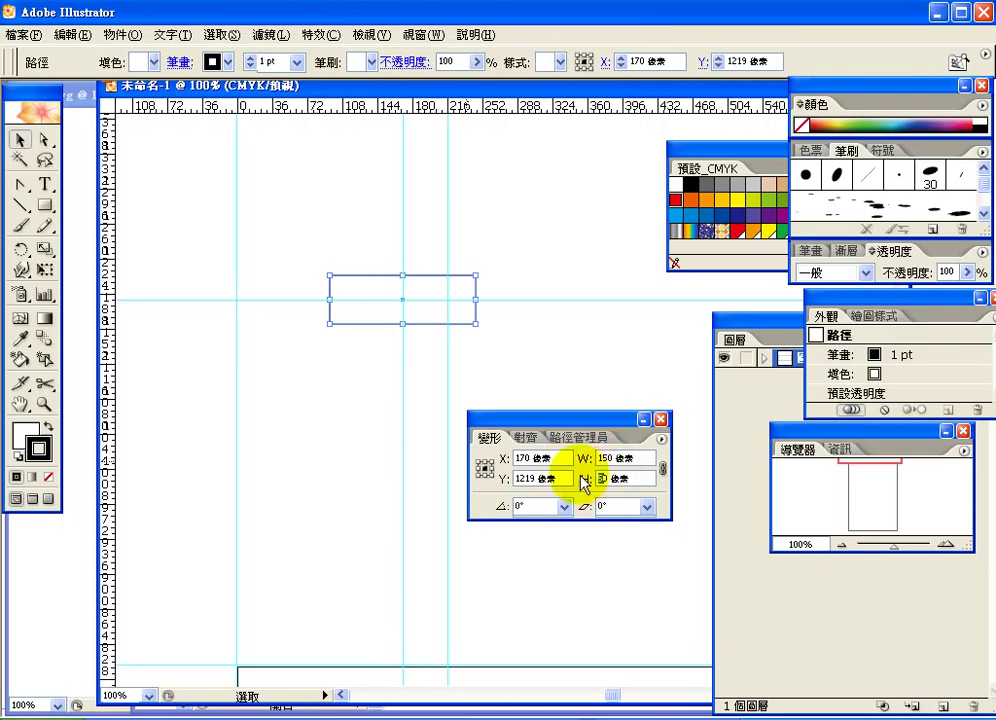
text(0)
key(Return)
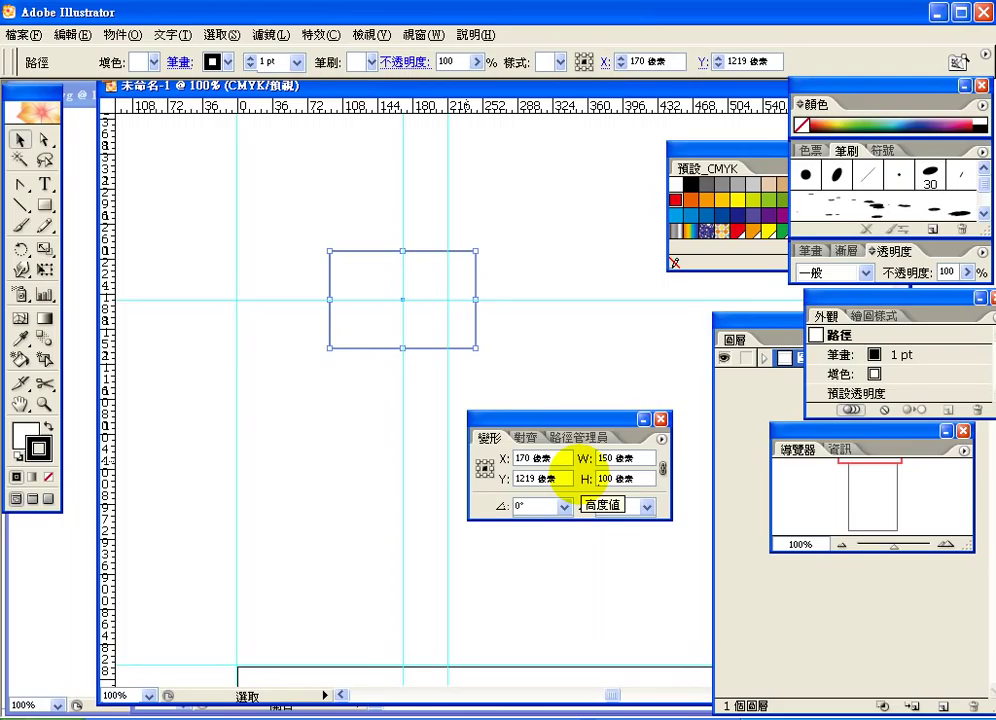